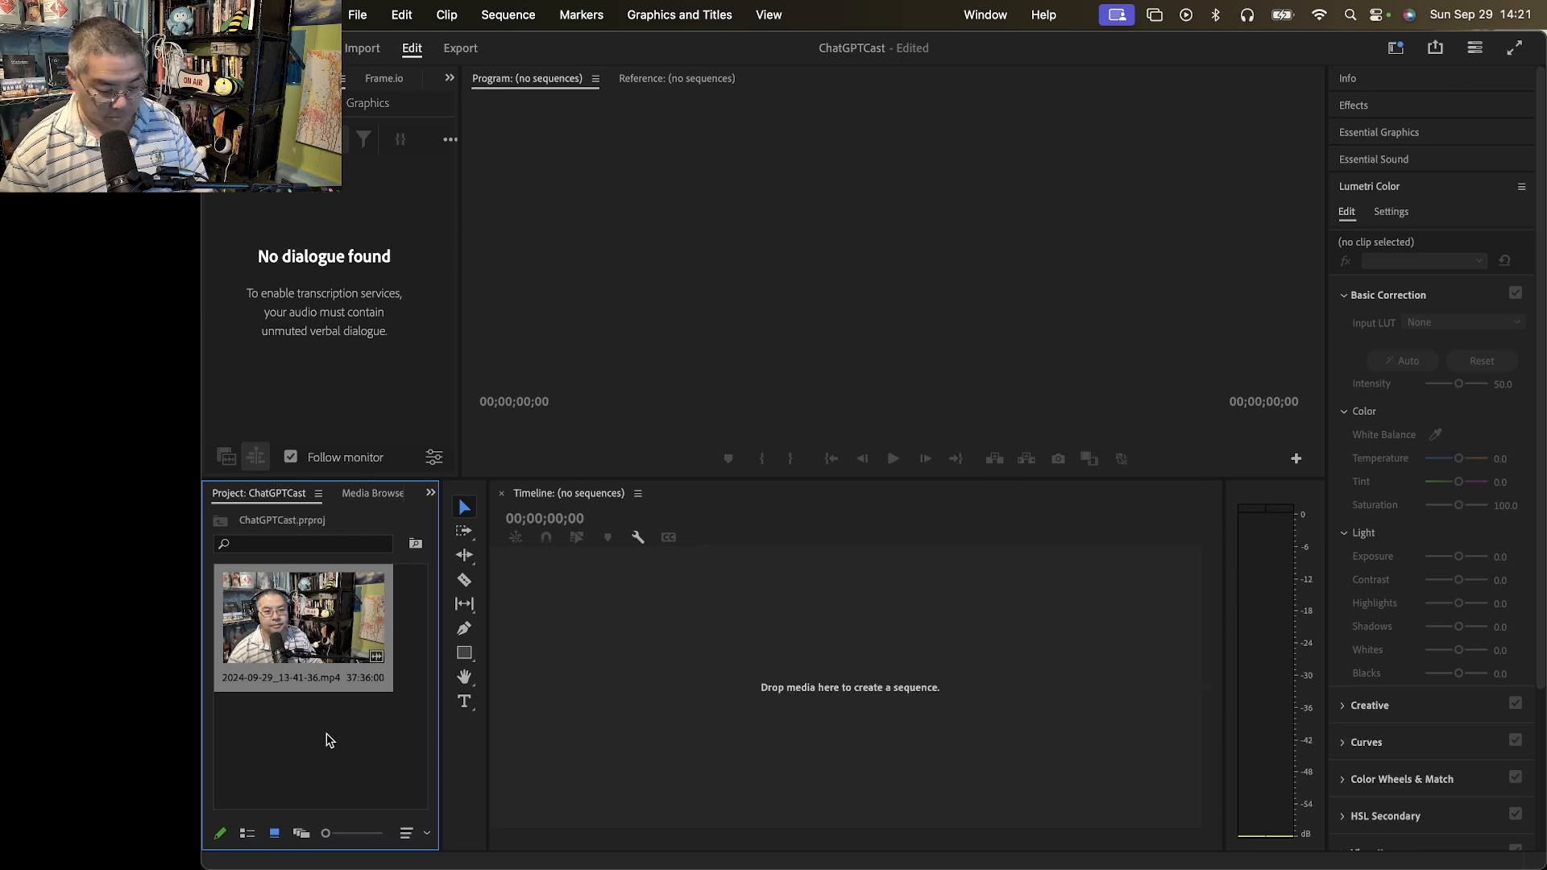
Create a new sequence named ChatGPTCast with the HD 1080p 29.97 fps preset
key(super+n)
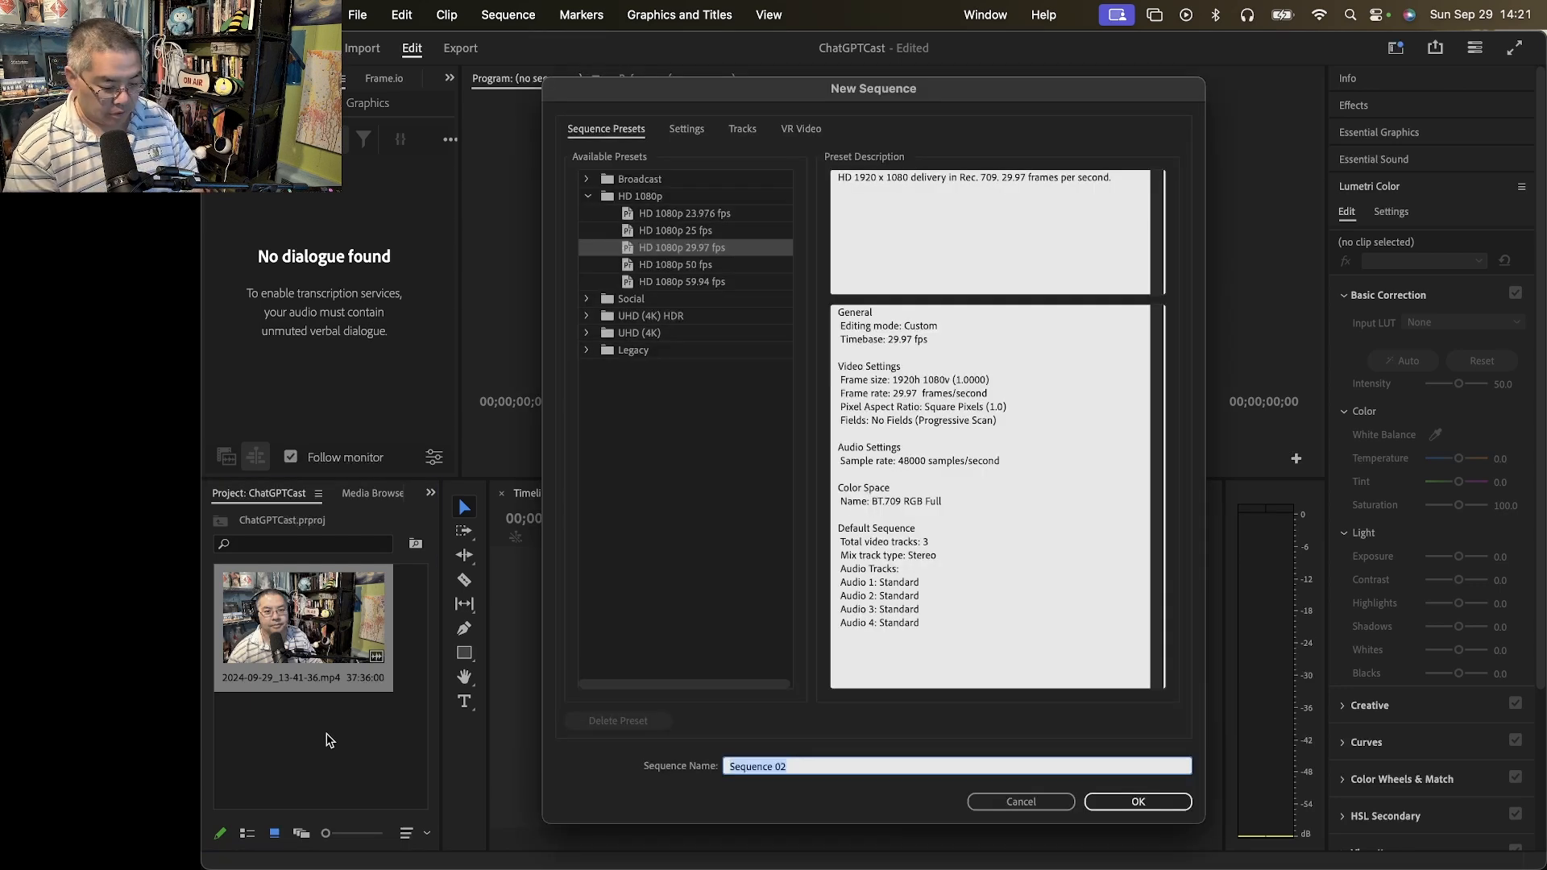
text(Chat)
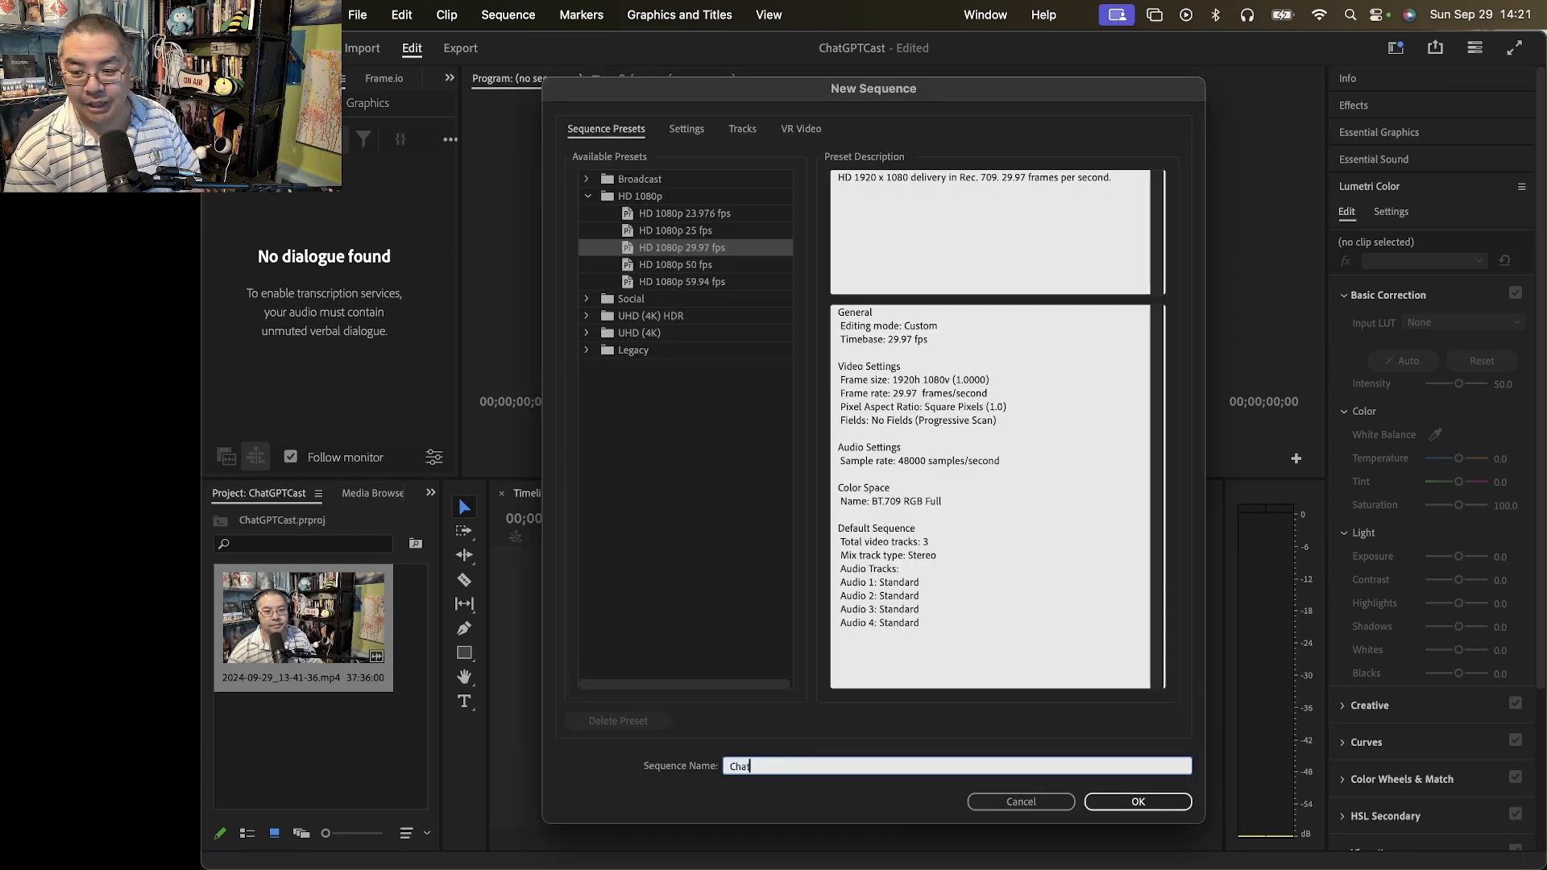
text(GPTCast)
key(Return)
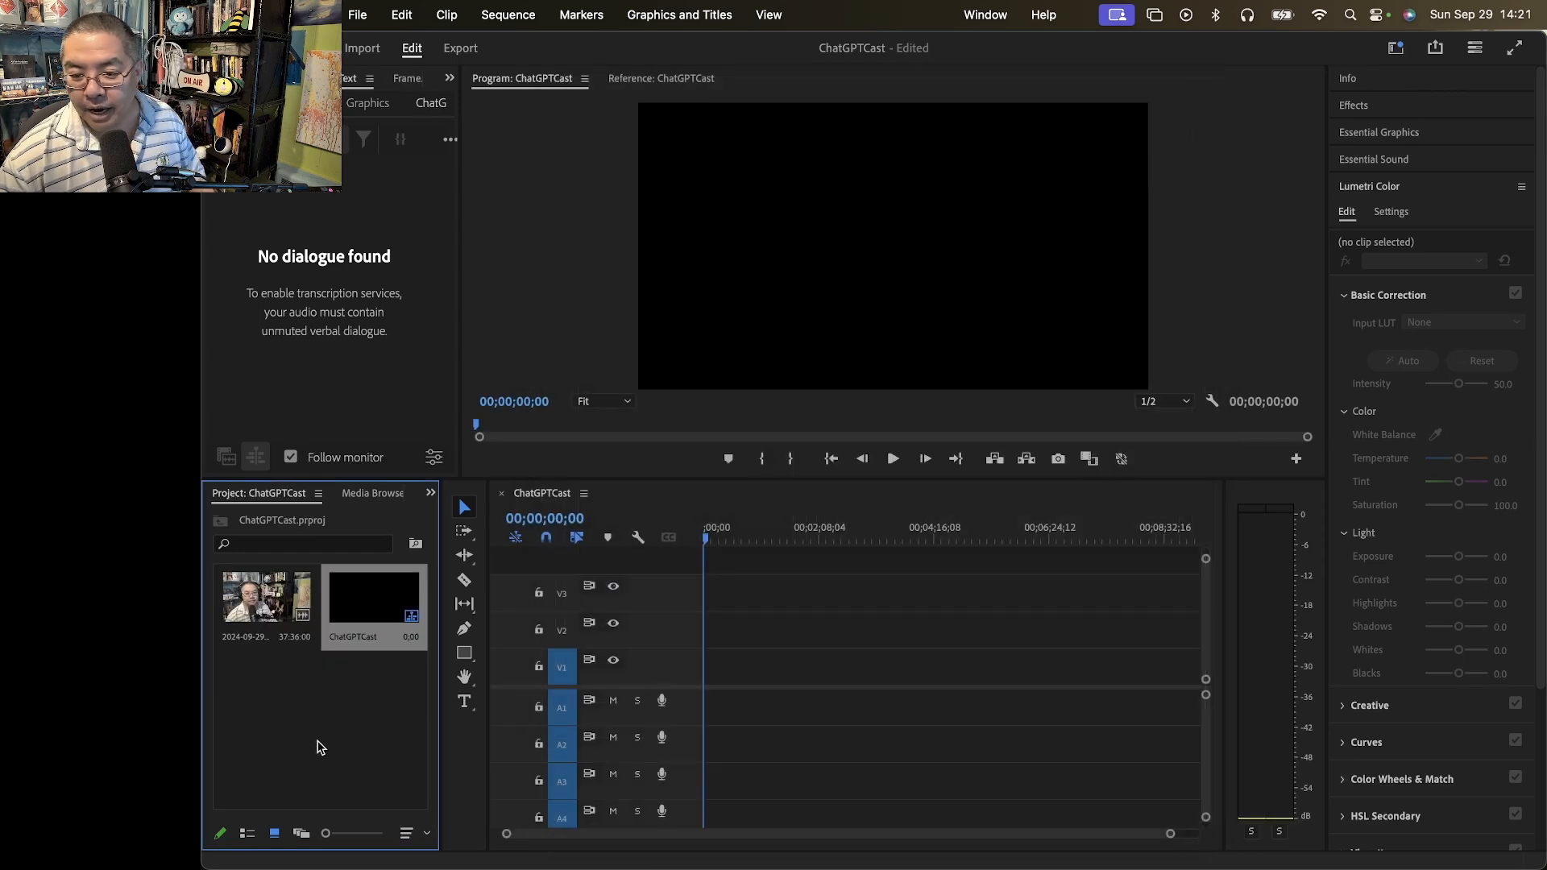
Place 2024-09-29_13-41-36.mp4 at the start of V1 and A1, keeping the existing sequence settings, and put the playhead at 00;30;42;28
drag(282, 606, 707, 705)
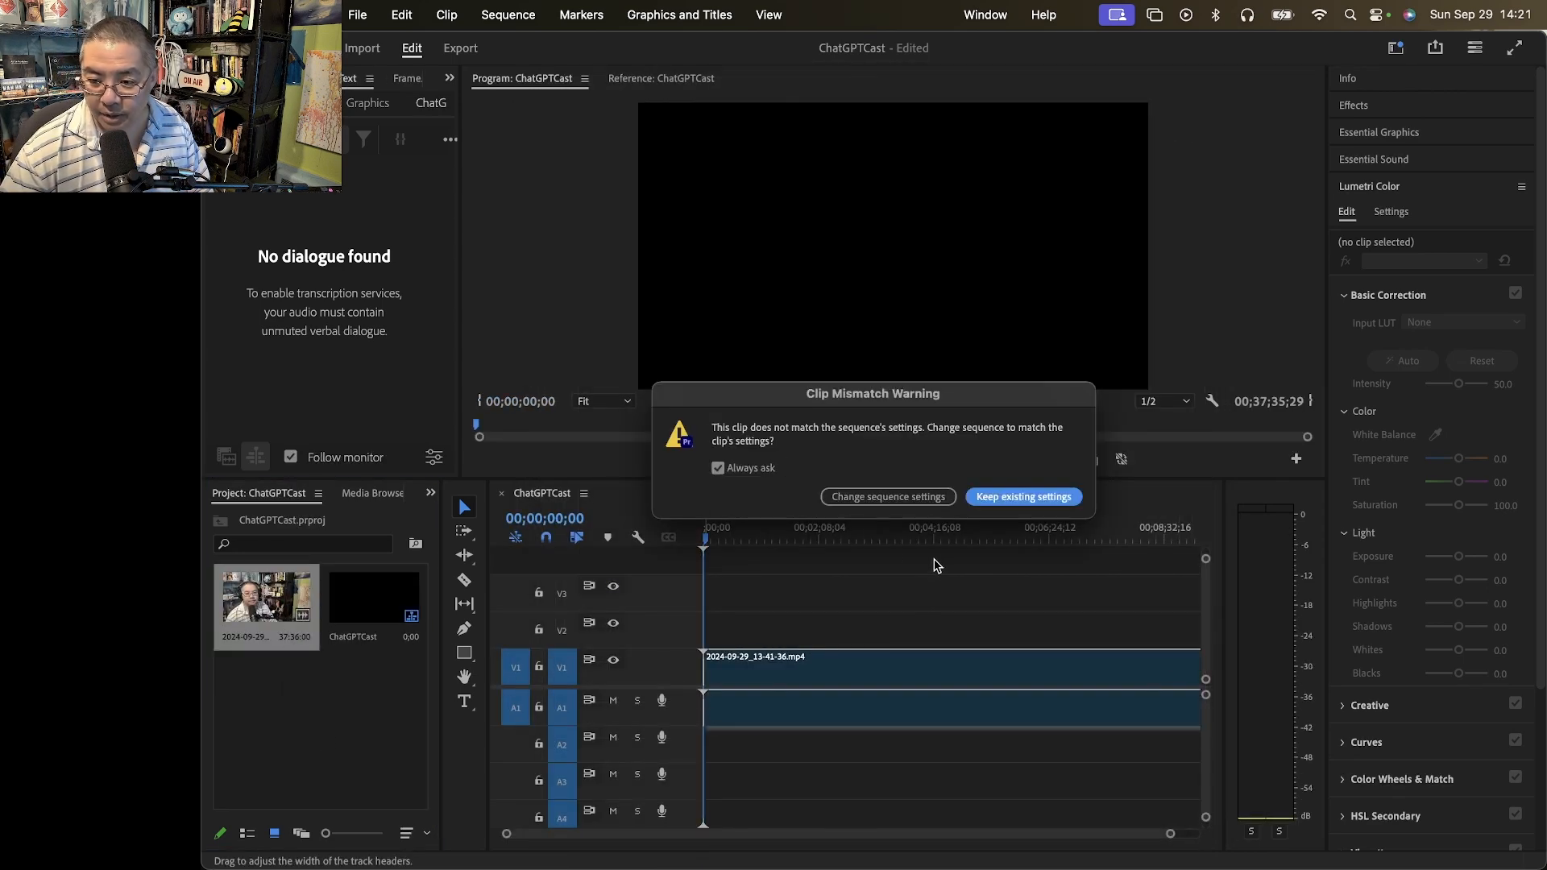
click(1012, 498)
click(923, 543)
scroll(963, 749, right, 10)
scroll(923, 723, left, 2)
drag(808, 533, 1022, 538)
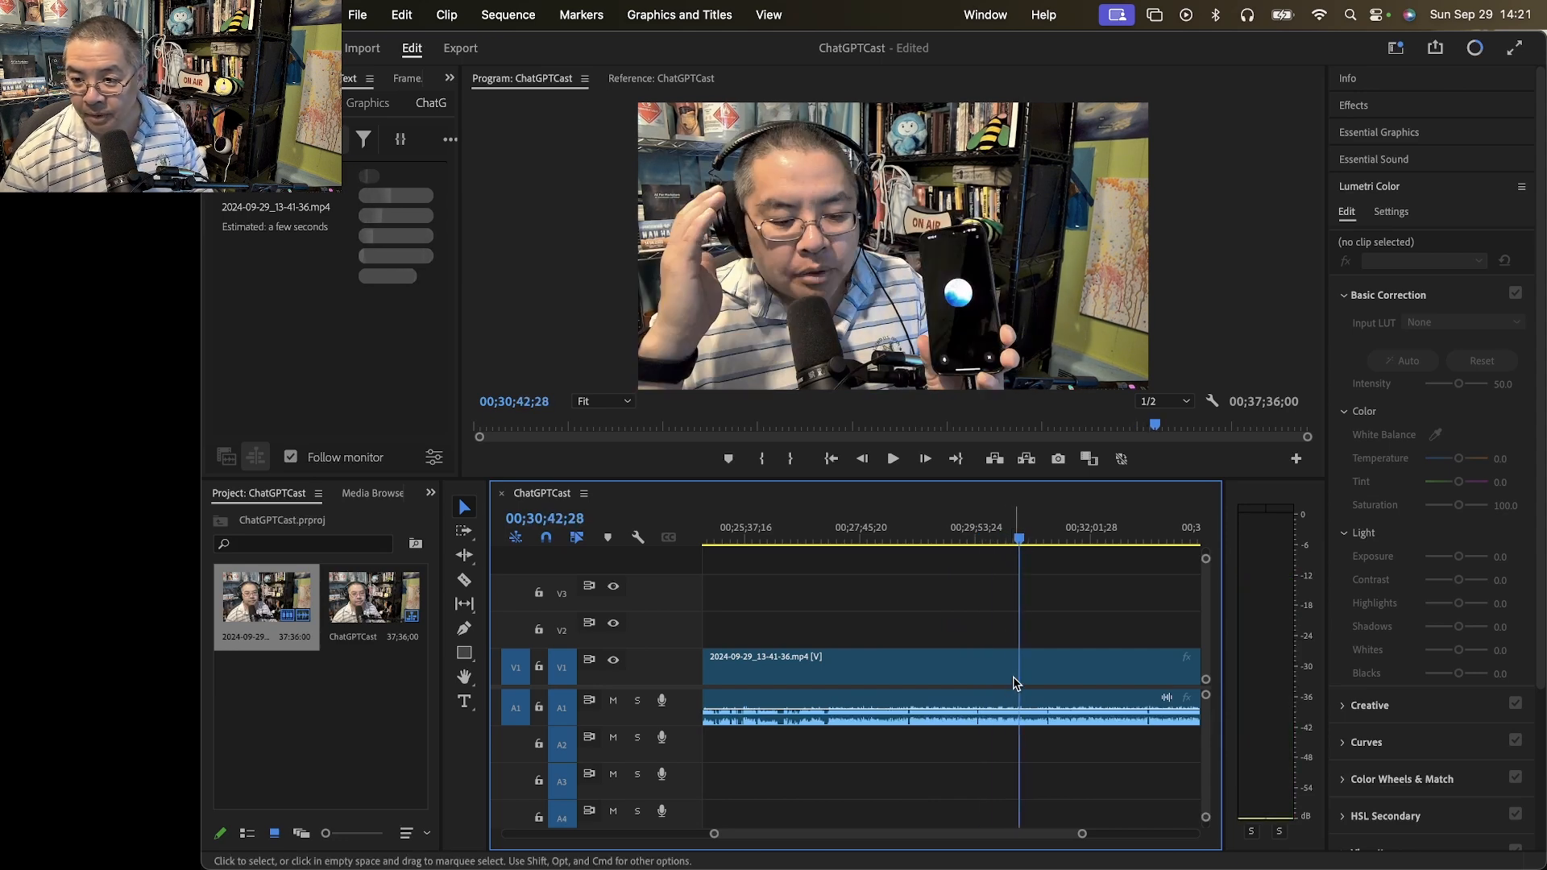
Send the sequence clip to Adobe Audition for audio editing and allow Audition to access data from other apps
right_click(1018, 677)
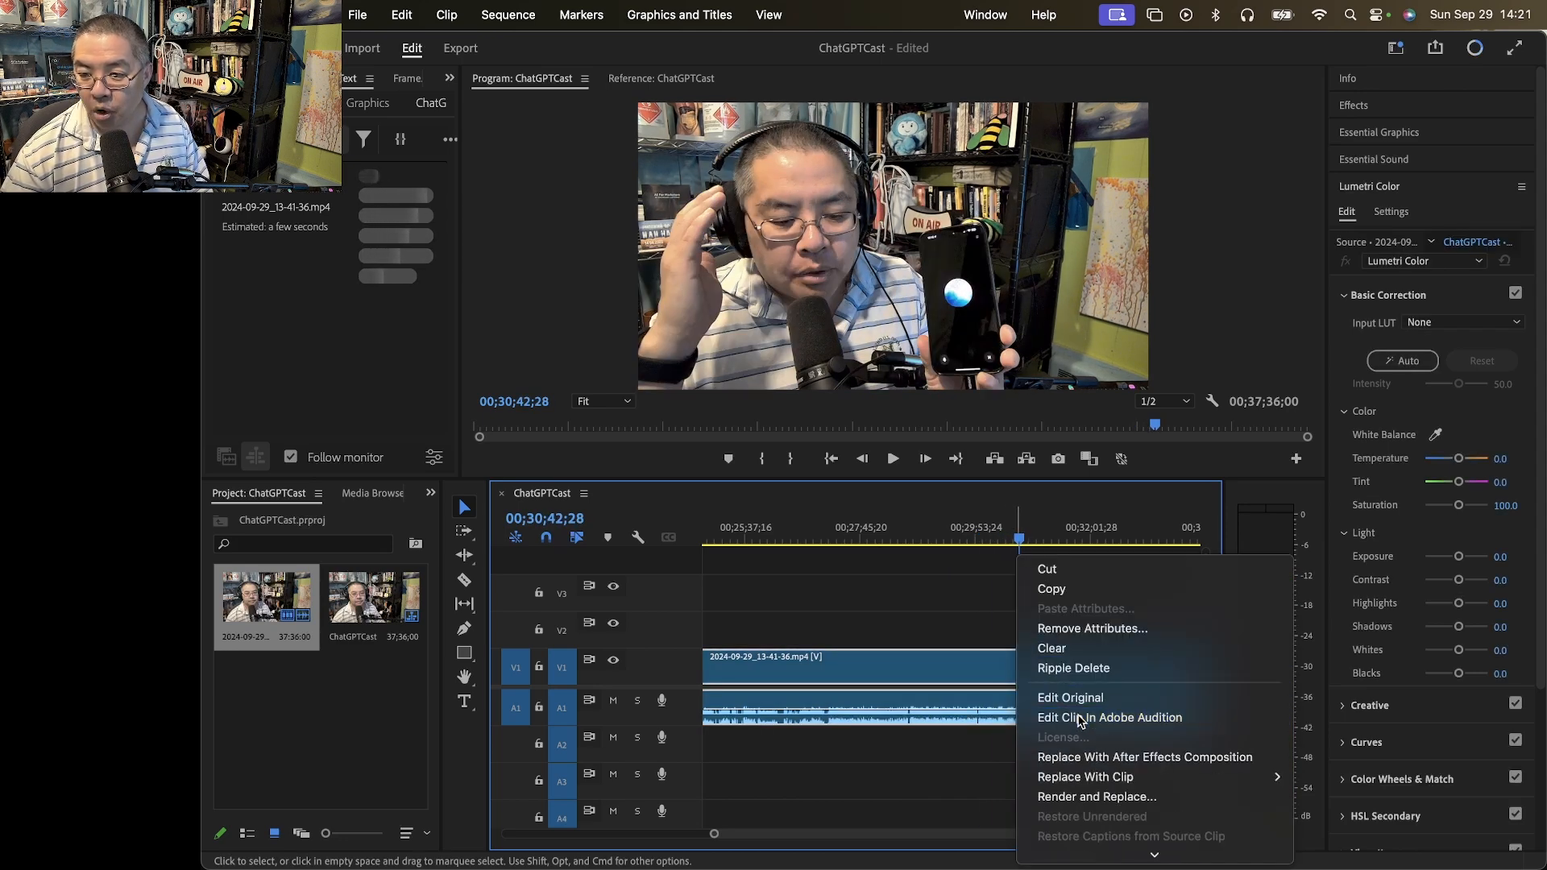
click(1079, 790)
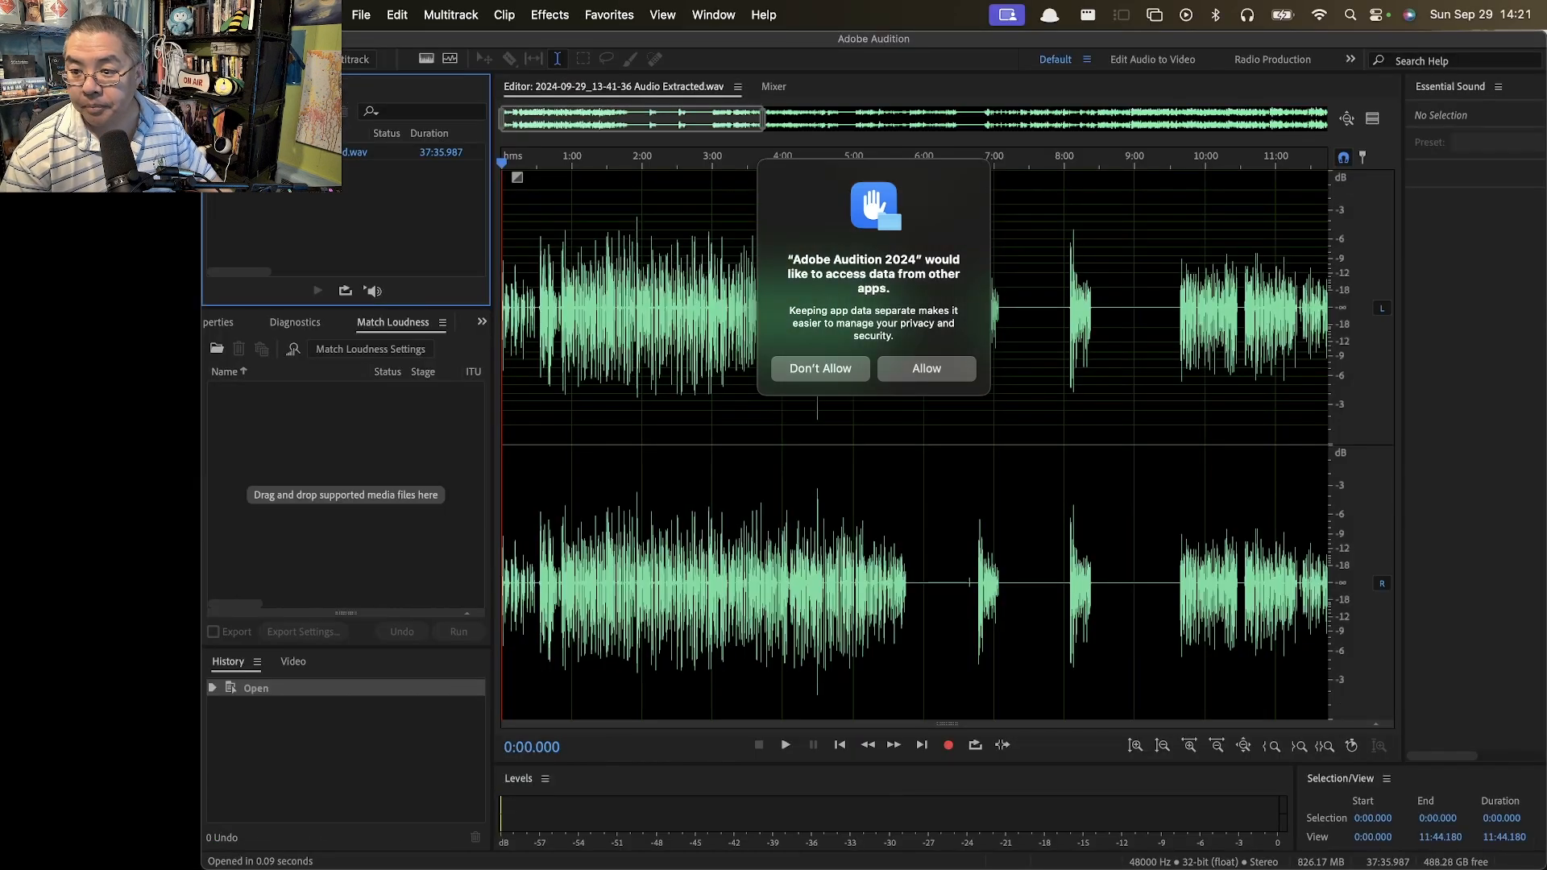
click(933, 372)
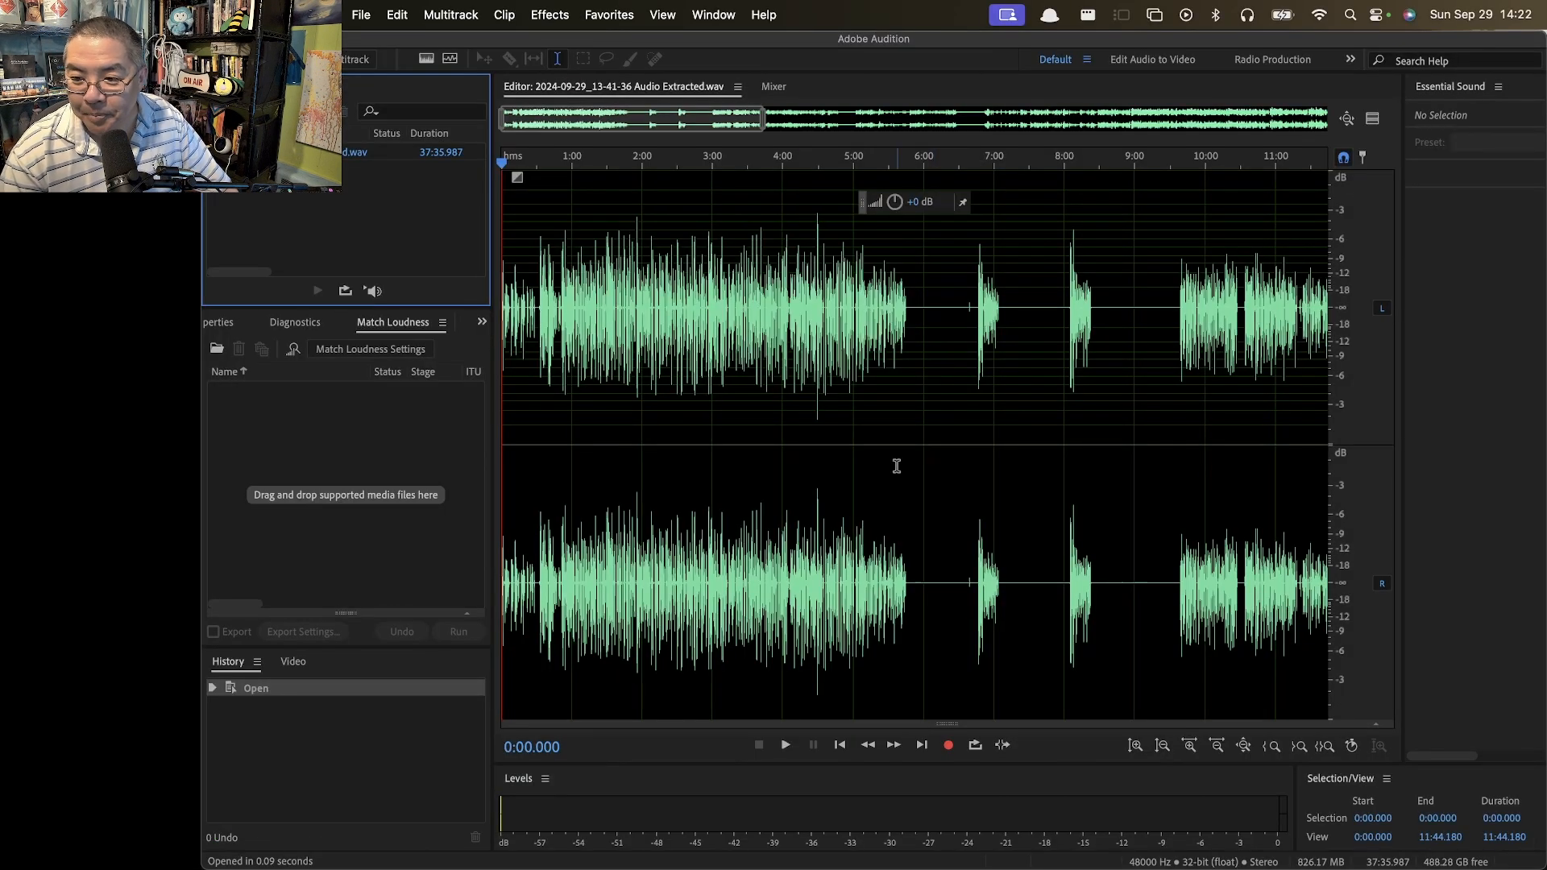
Run Match Loudness on the extracted audio WAV and save the file
drag(705, 129, 653, 139)
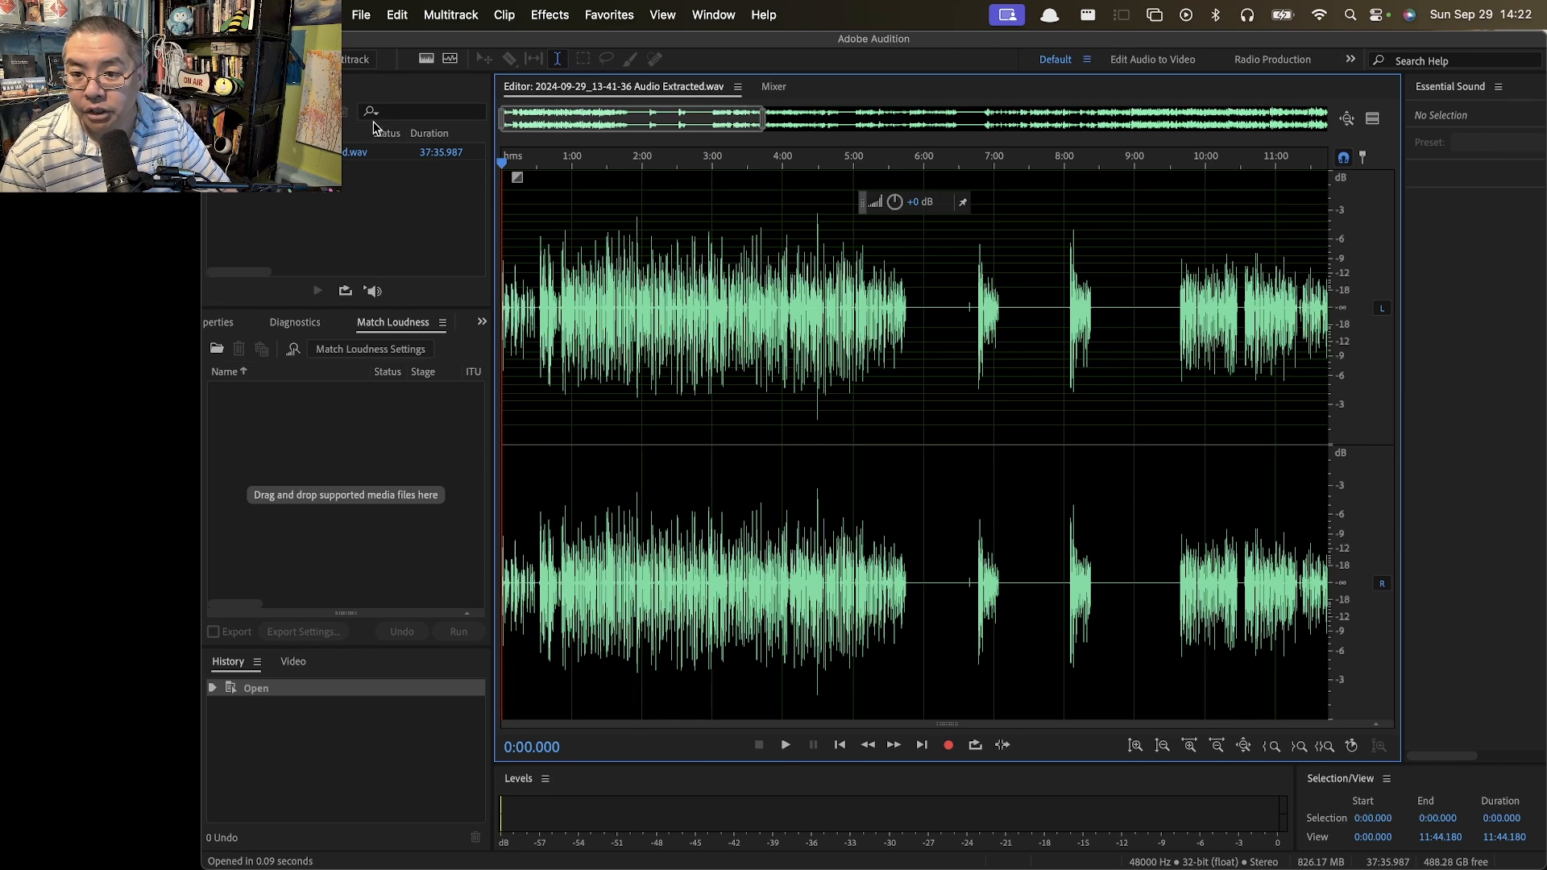
drag(355, 151, 282, 483)
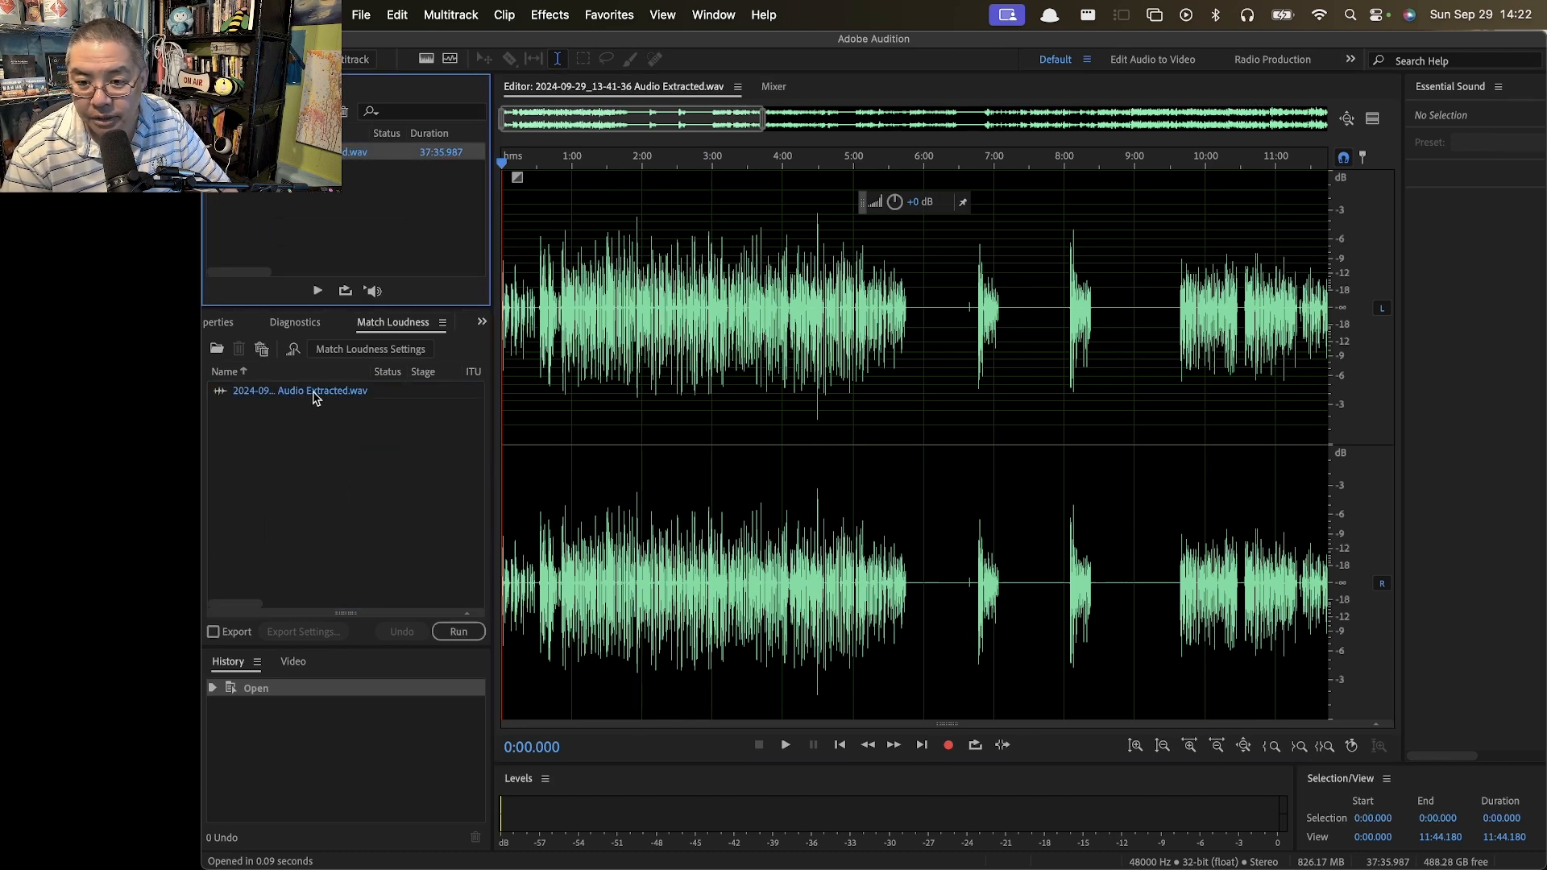
click(456, 633)
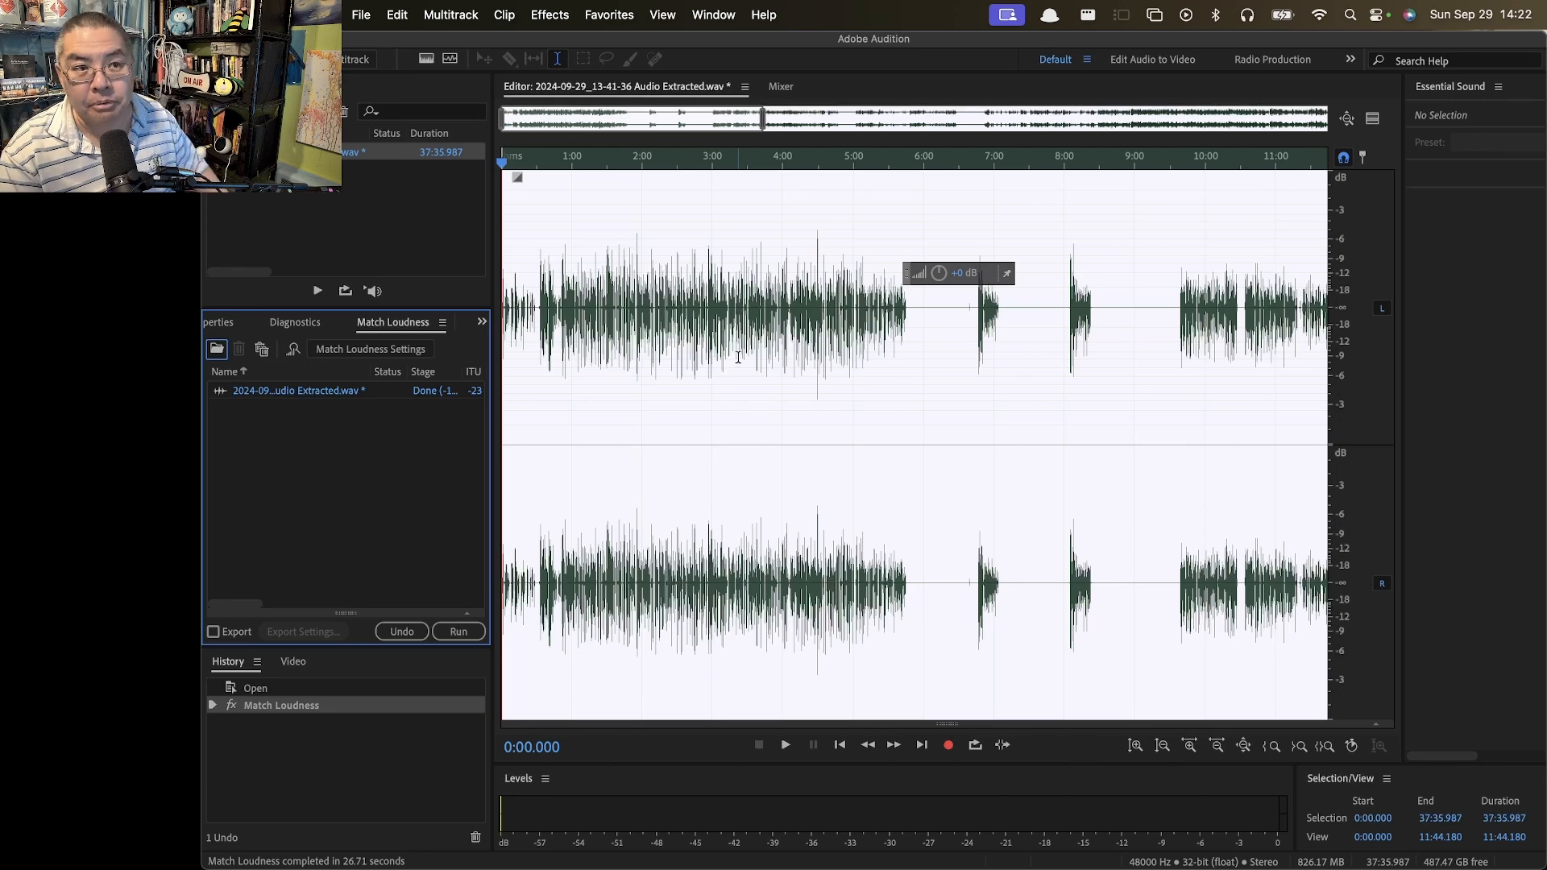
click(738, 357)
key(super+s)
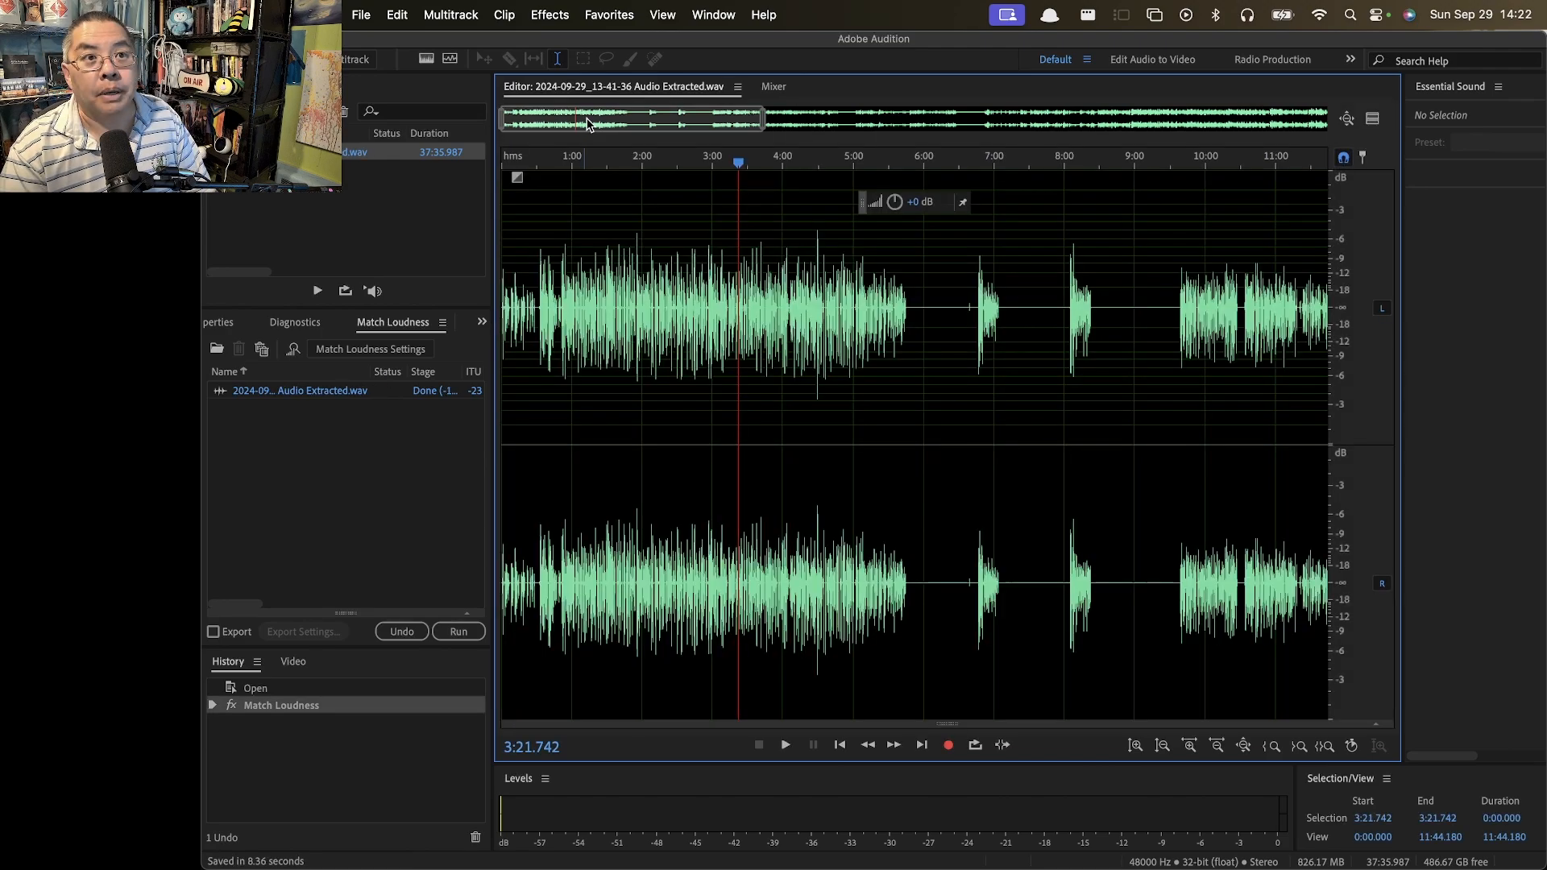
In Audition, apply the Tube-modeled Compressor with the Voice Thickener preset to the entire waveform, and run Match Loudness again
drag(586, 123, 1202, 151)
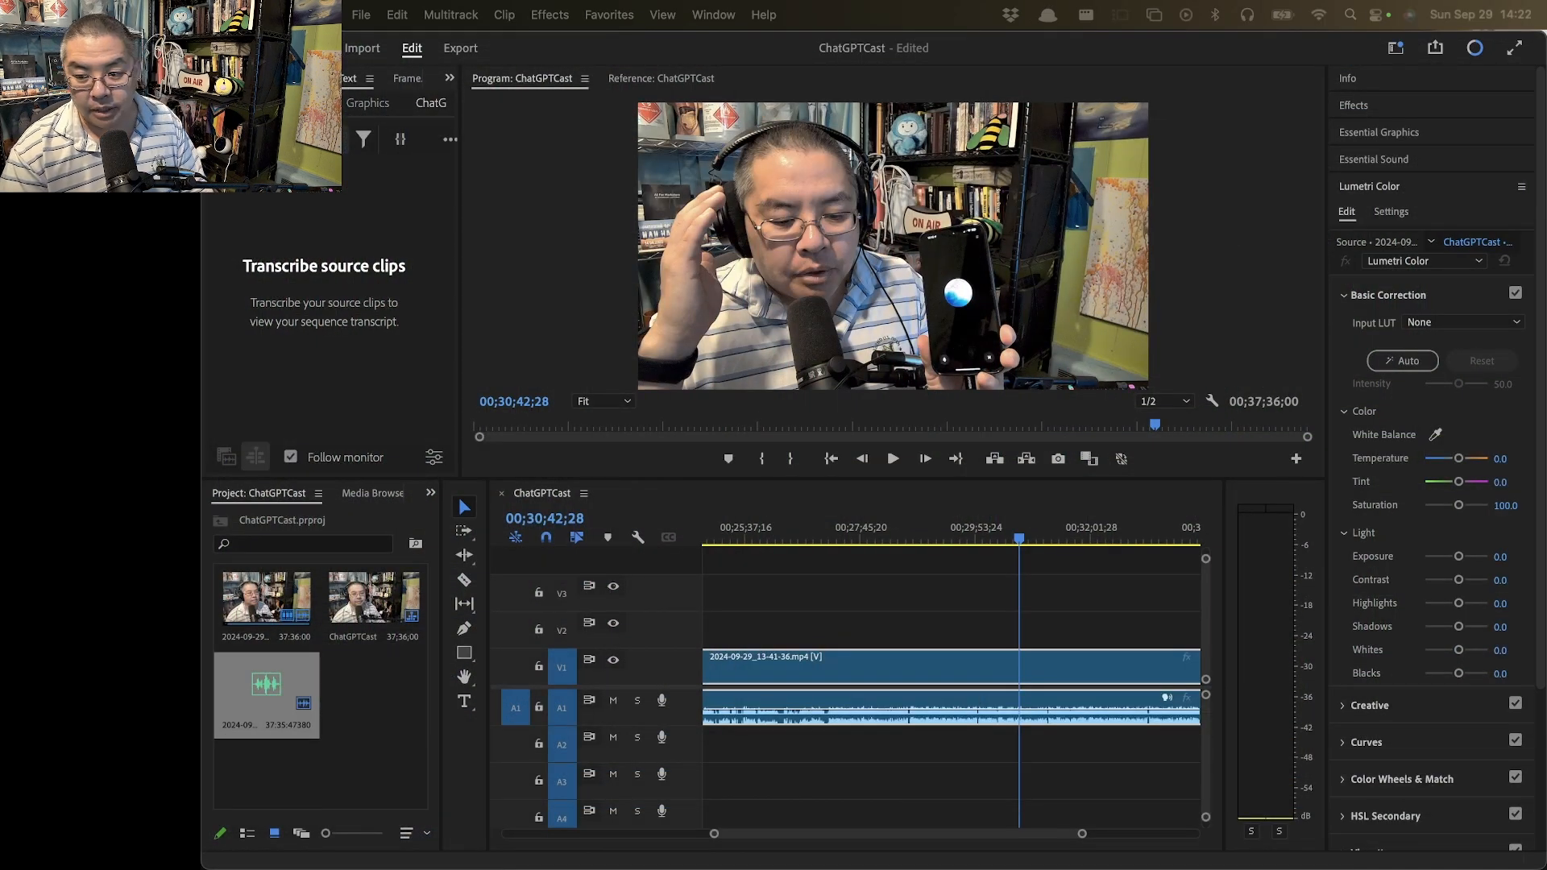
click(1047, 637)
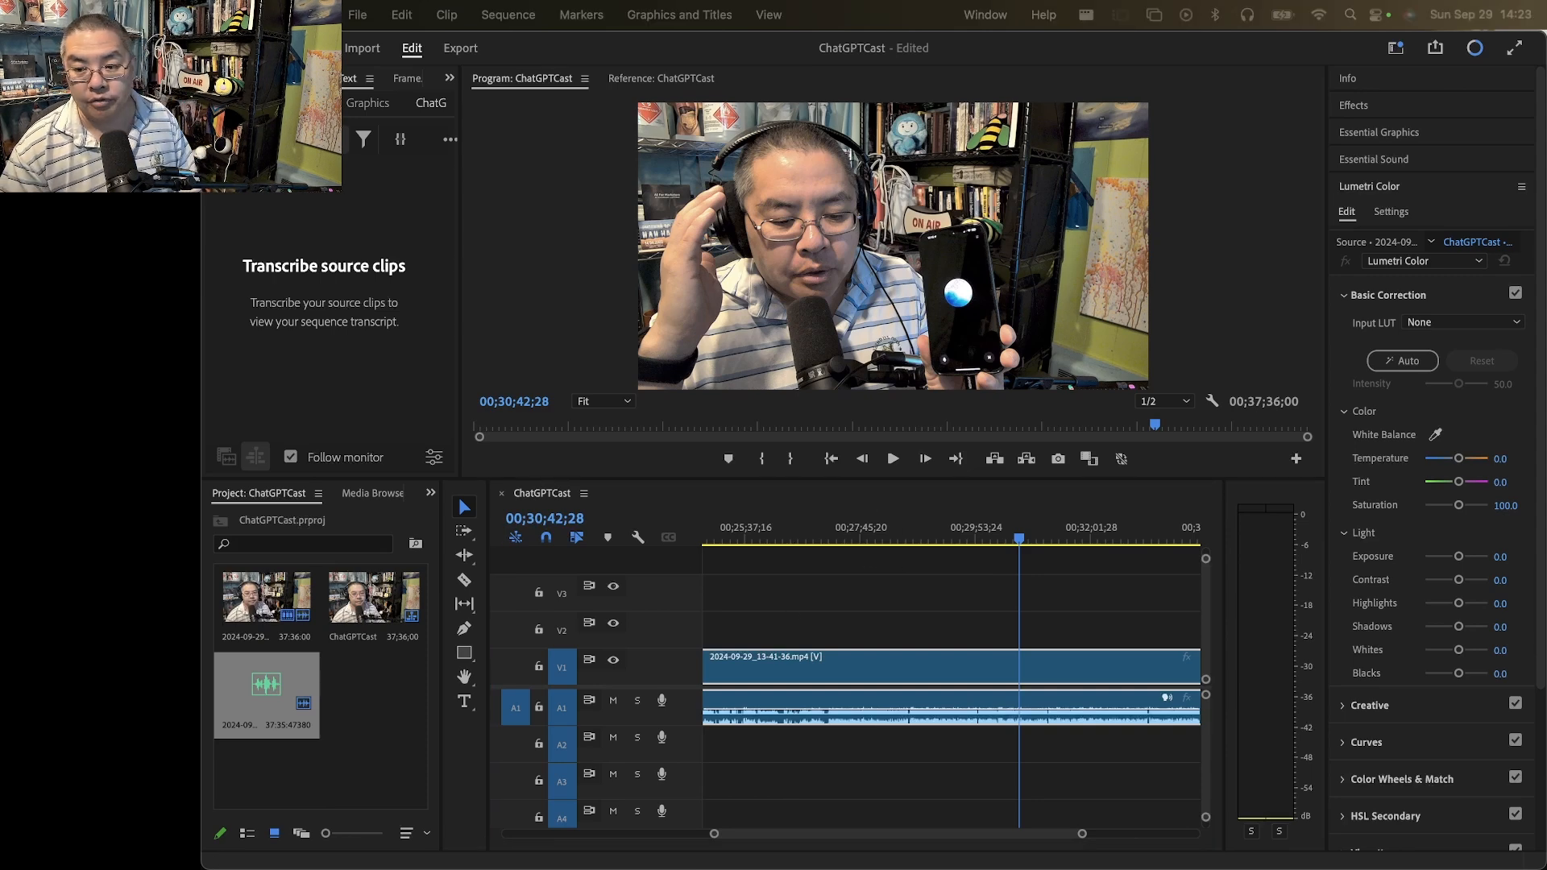
key(super+Tab)
key(super+a)
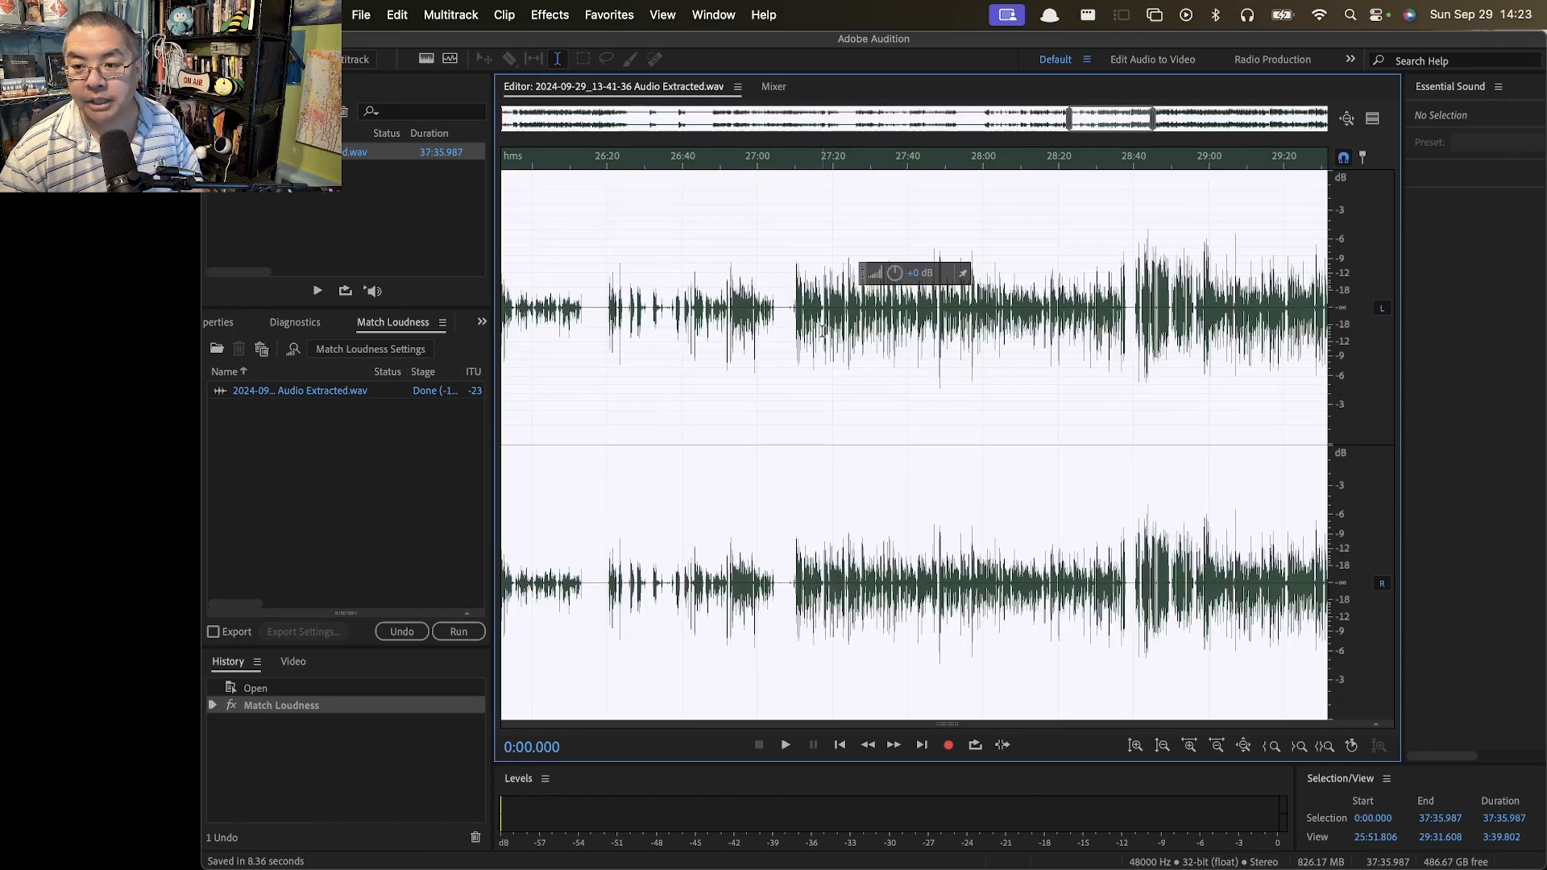
click(547, 14)
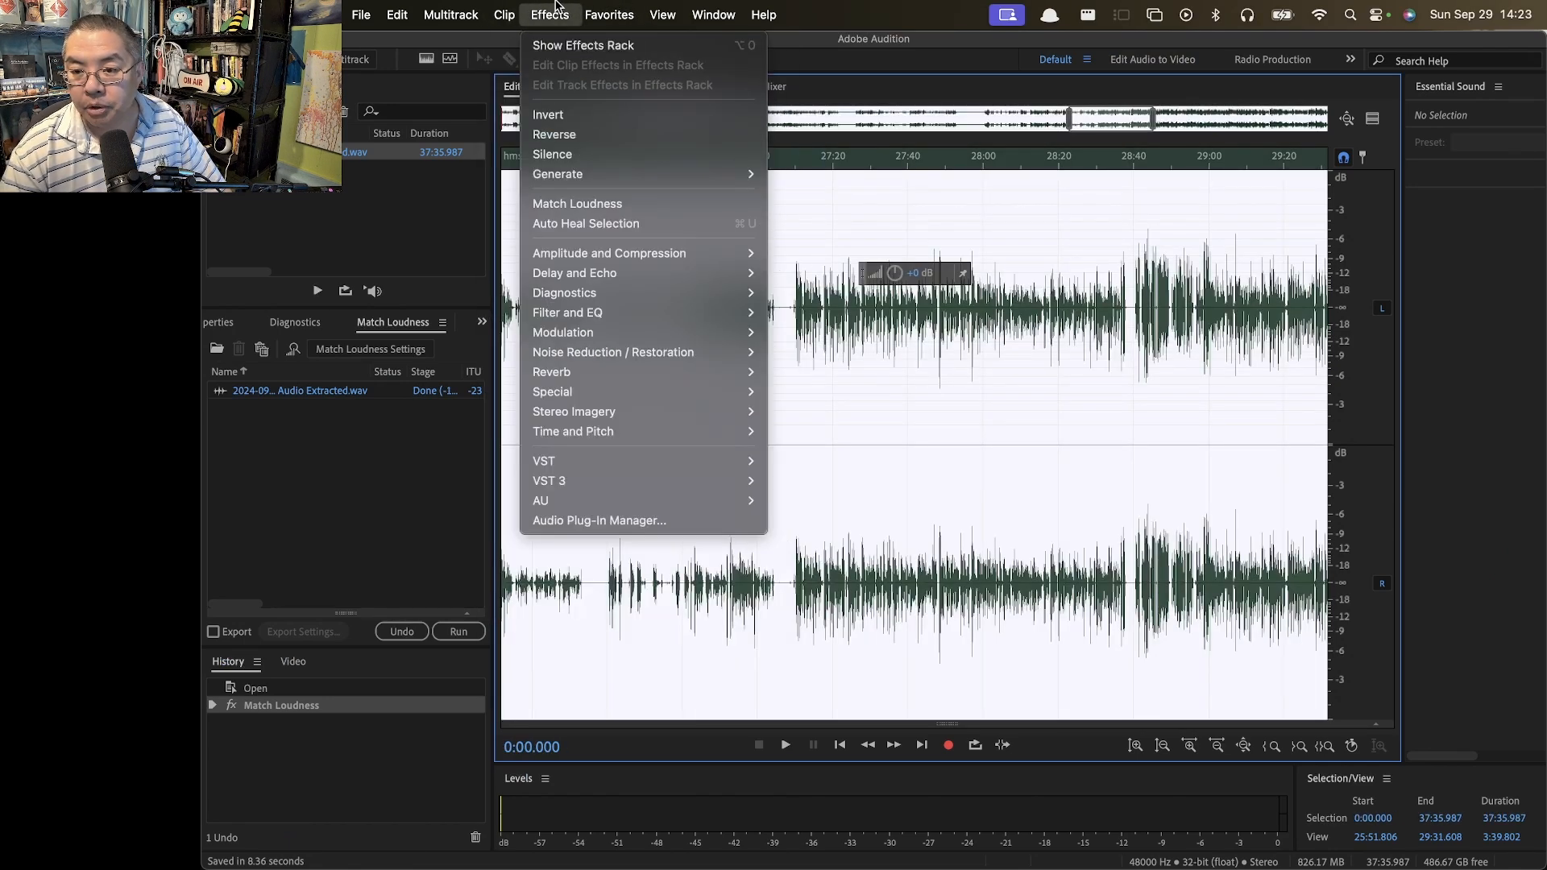
mouse_move(662, 256)
click(854, 590)
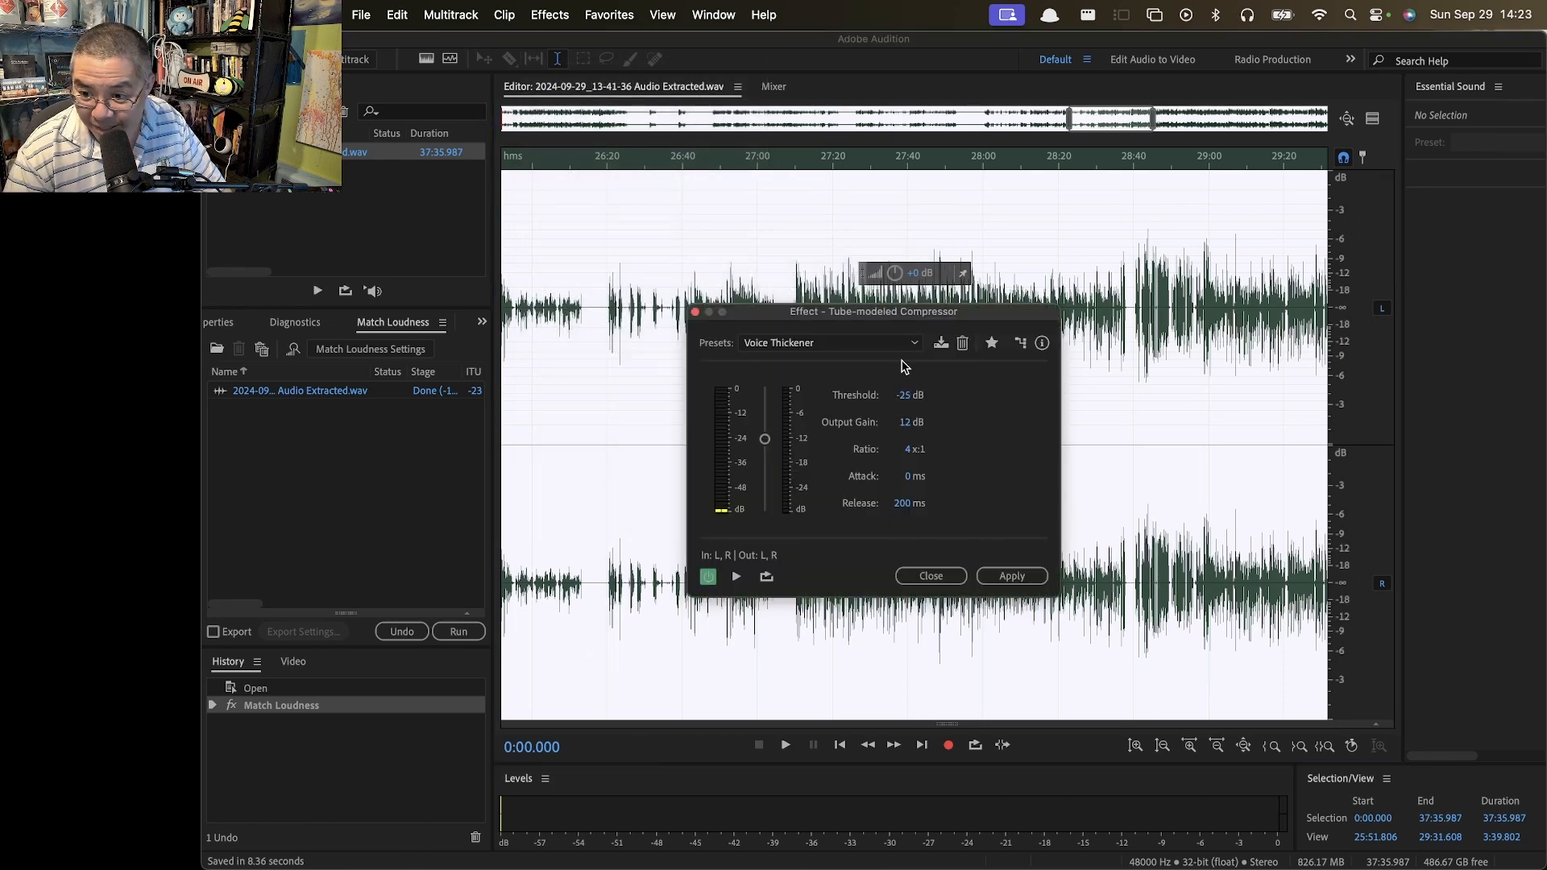
click(1013, 575)
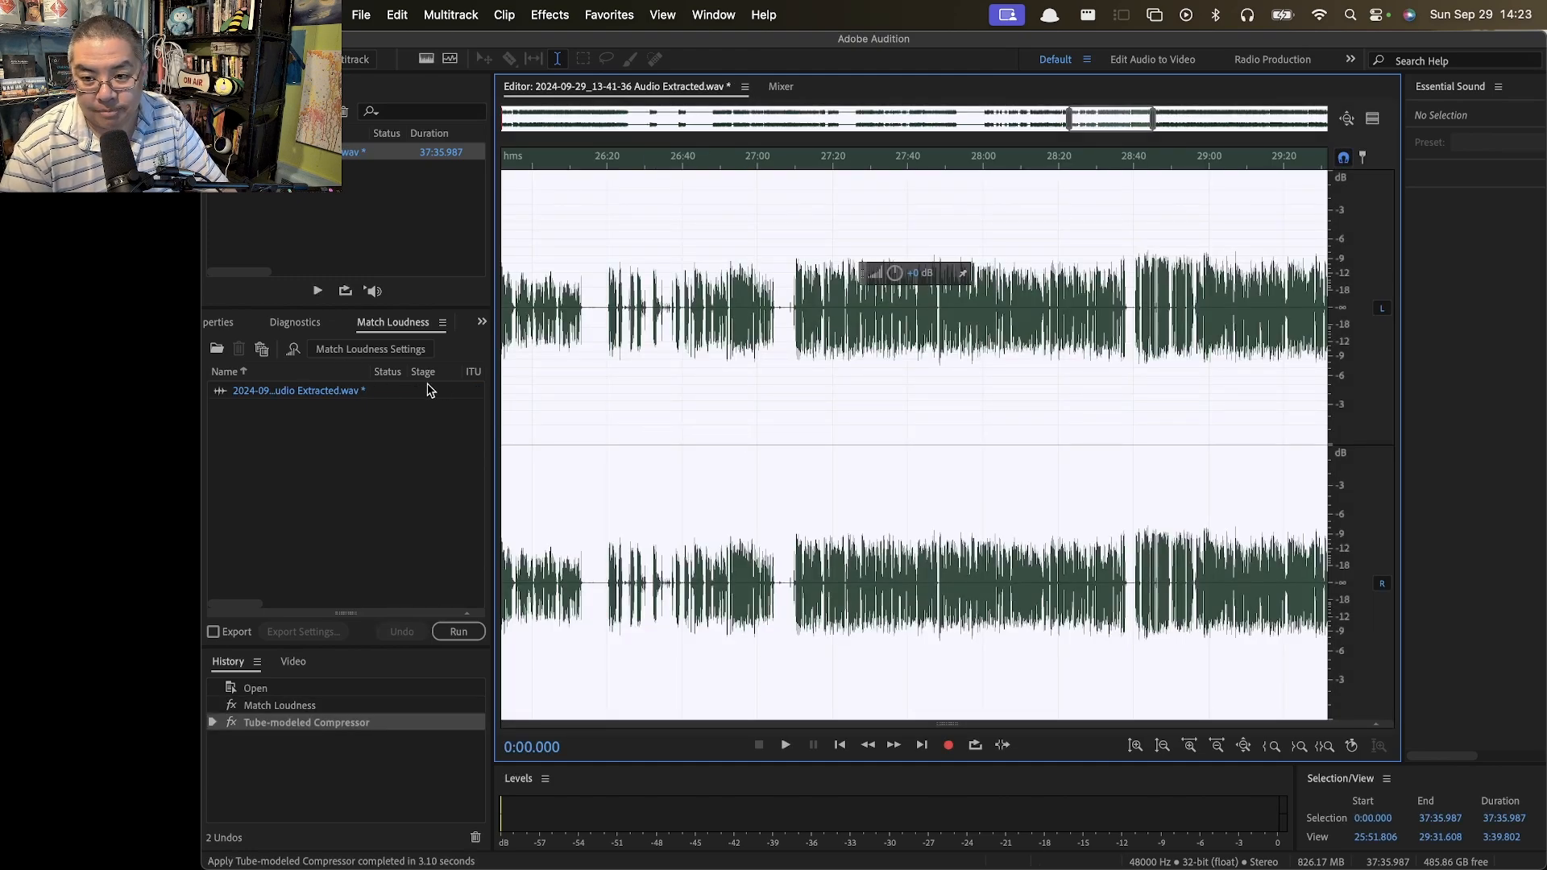
click(456, 633)
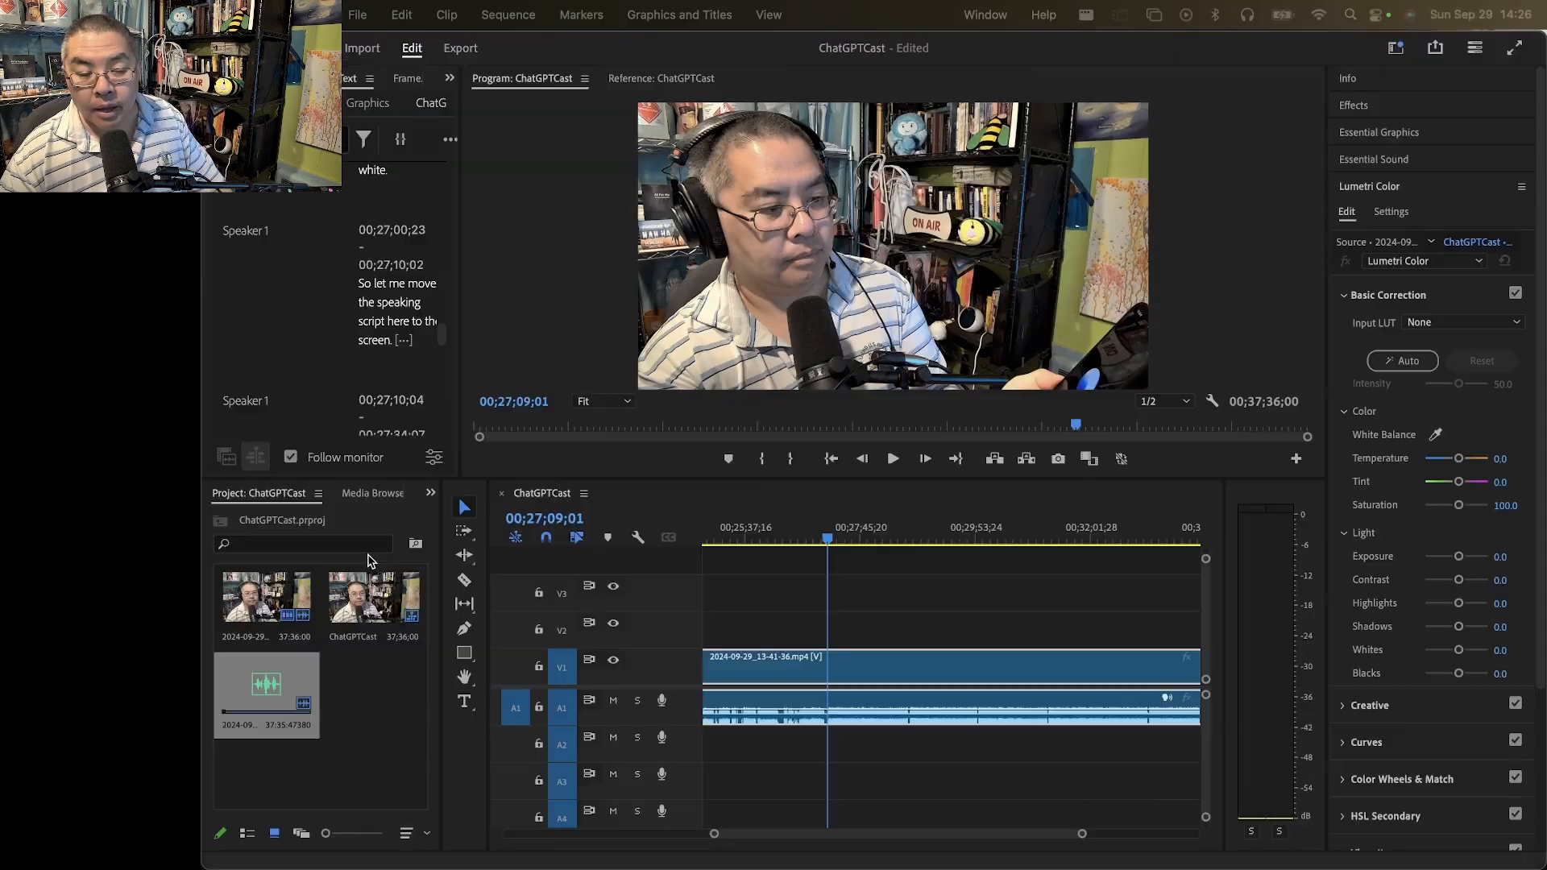
In Premiere Pro, widen the transcript, find Speaker 2's opening "Welcome" line, and jump the playhead to it at 00;28;40;14
click(835, 633)
scroll(370, 386, down, 3)
scroll(370, 385, down, 6)
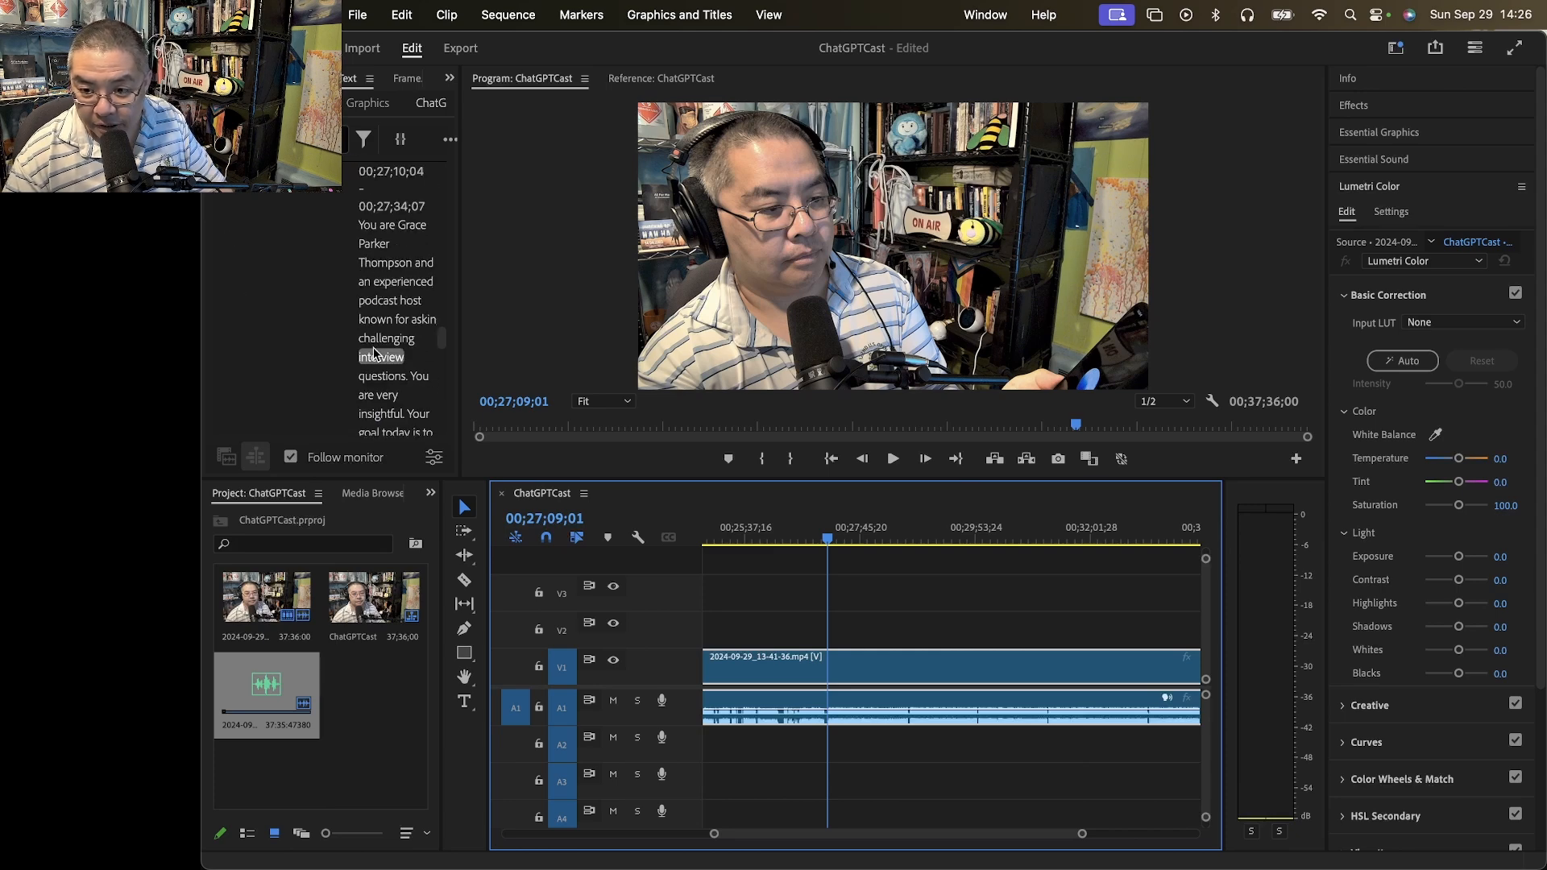
drag(466, 347, 557, 348)
scroll(414, 334, down, 7)
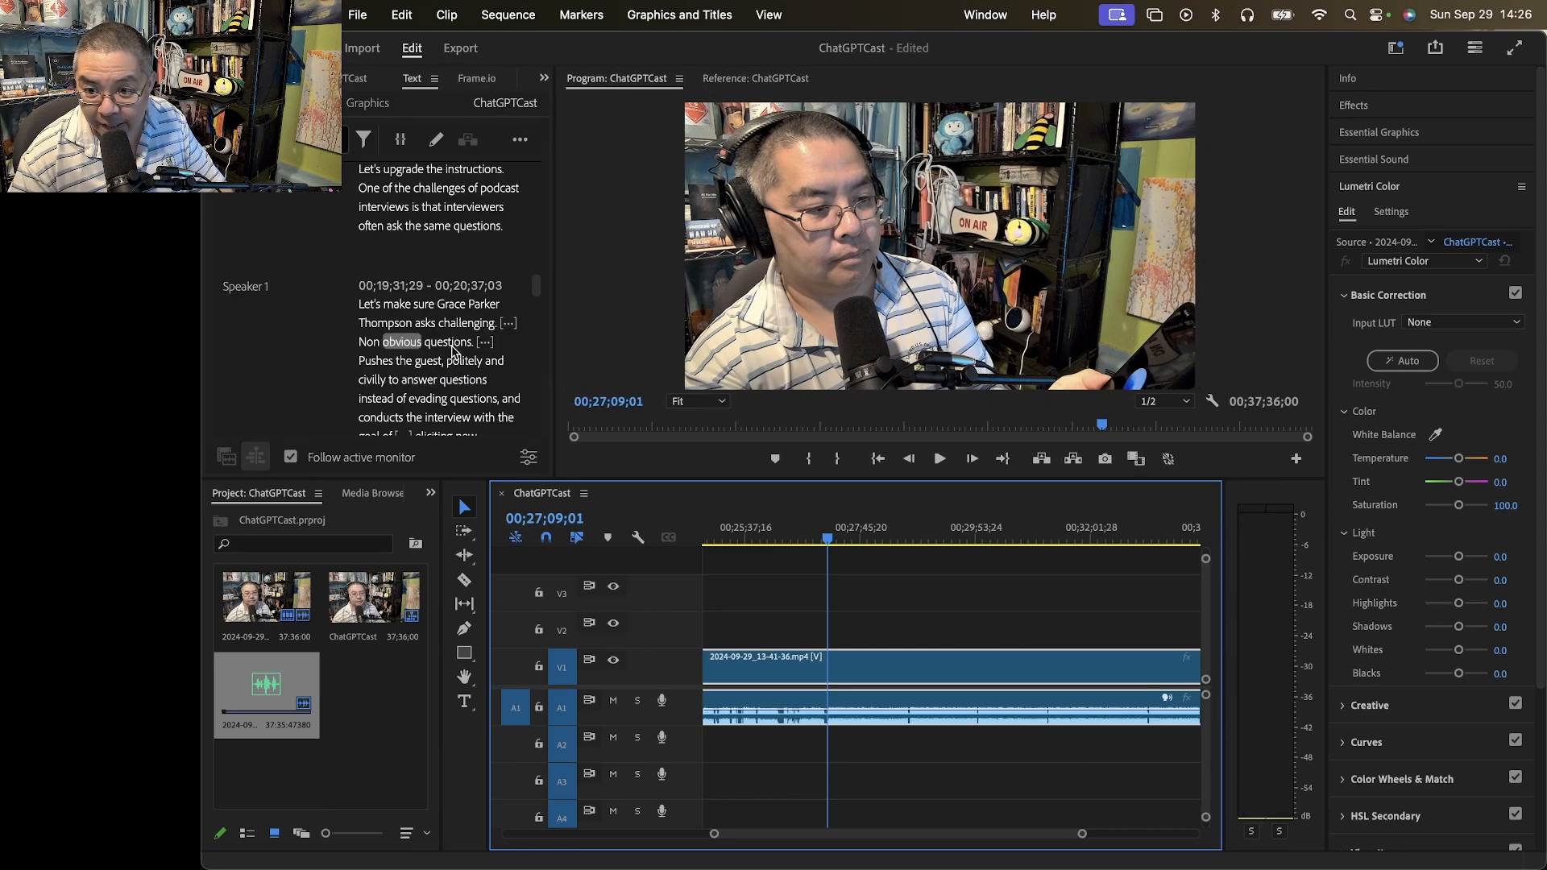
scroll(442, 403, down, 9)
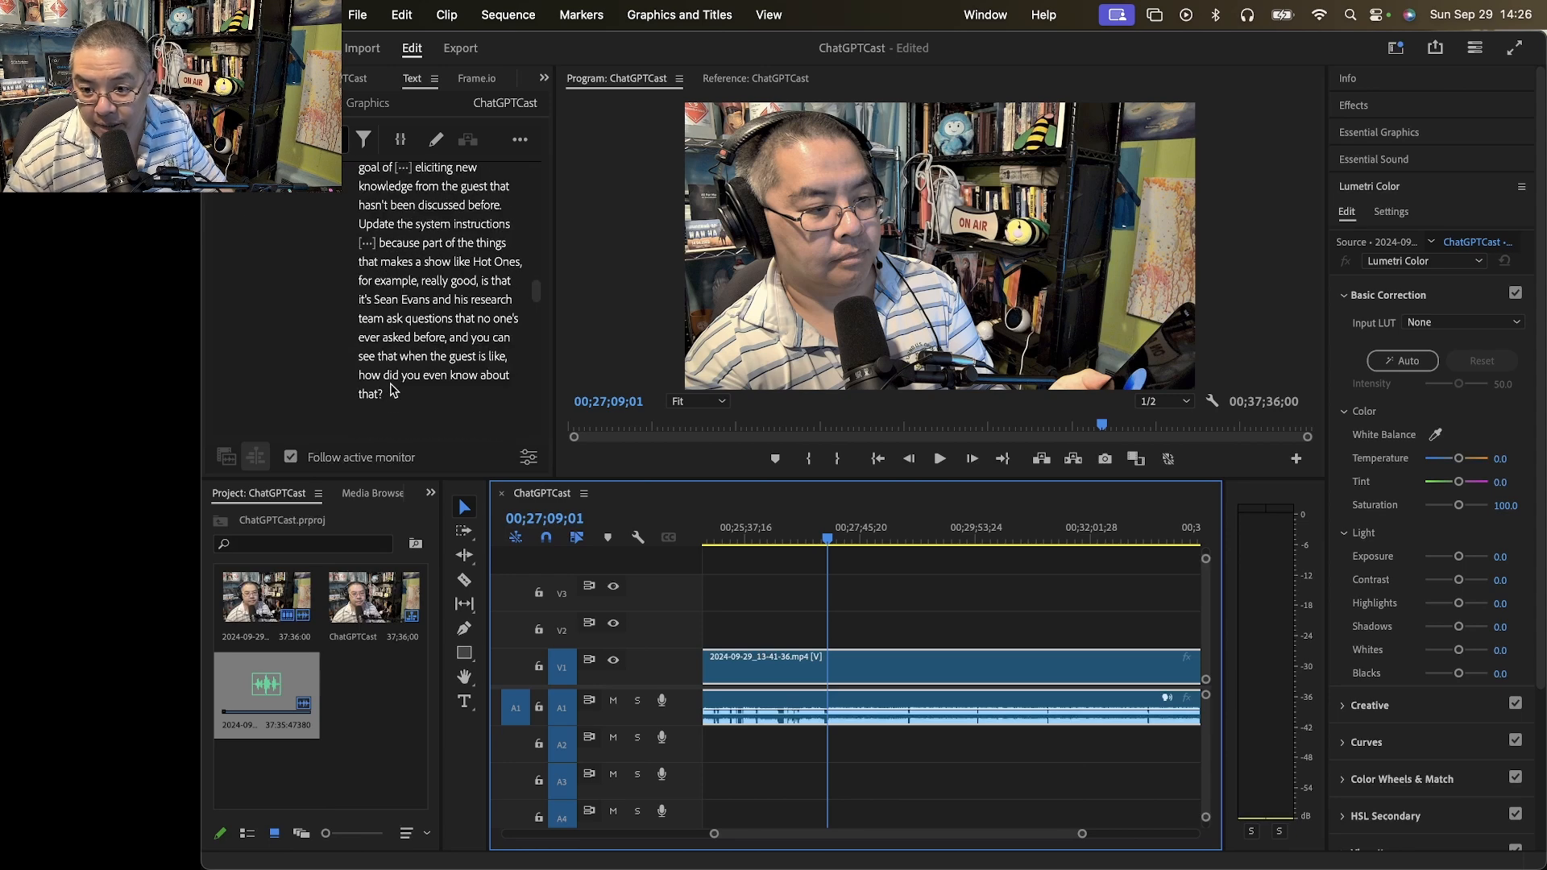
scroll(387, 386, down, 5)
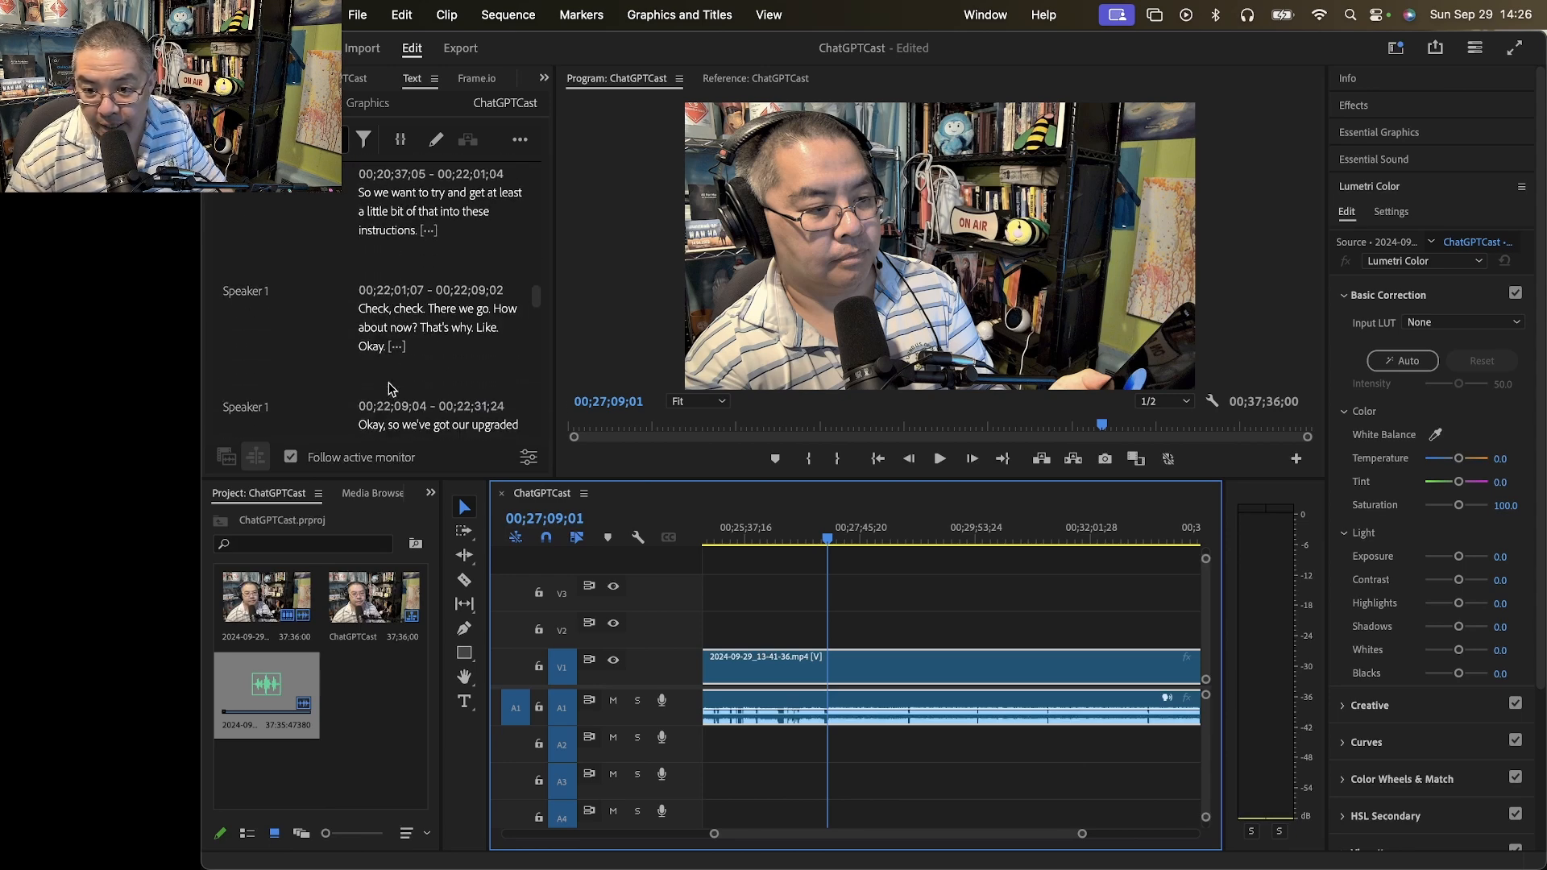
scroll(387, 378, down, 5)
drag(850, 534, 886, 533)
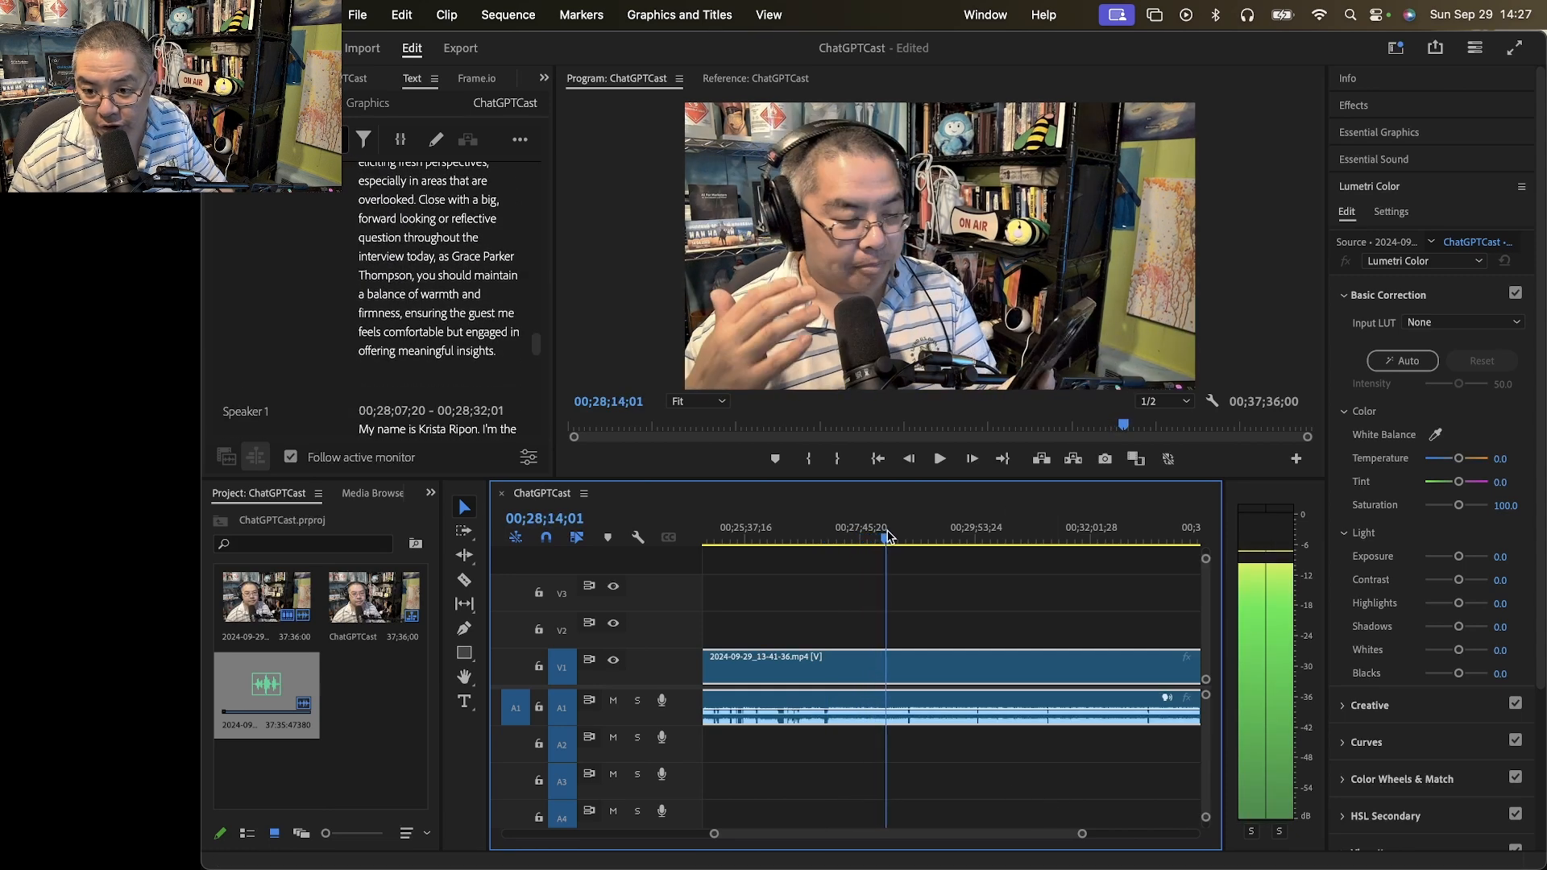
scroll(462, 392, down, 3)
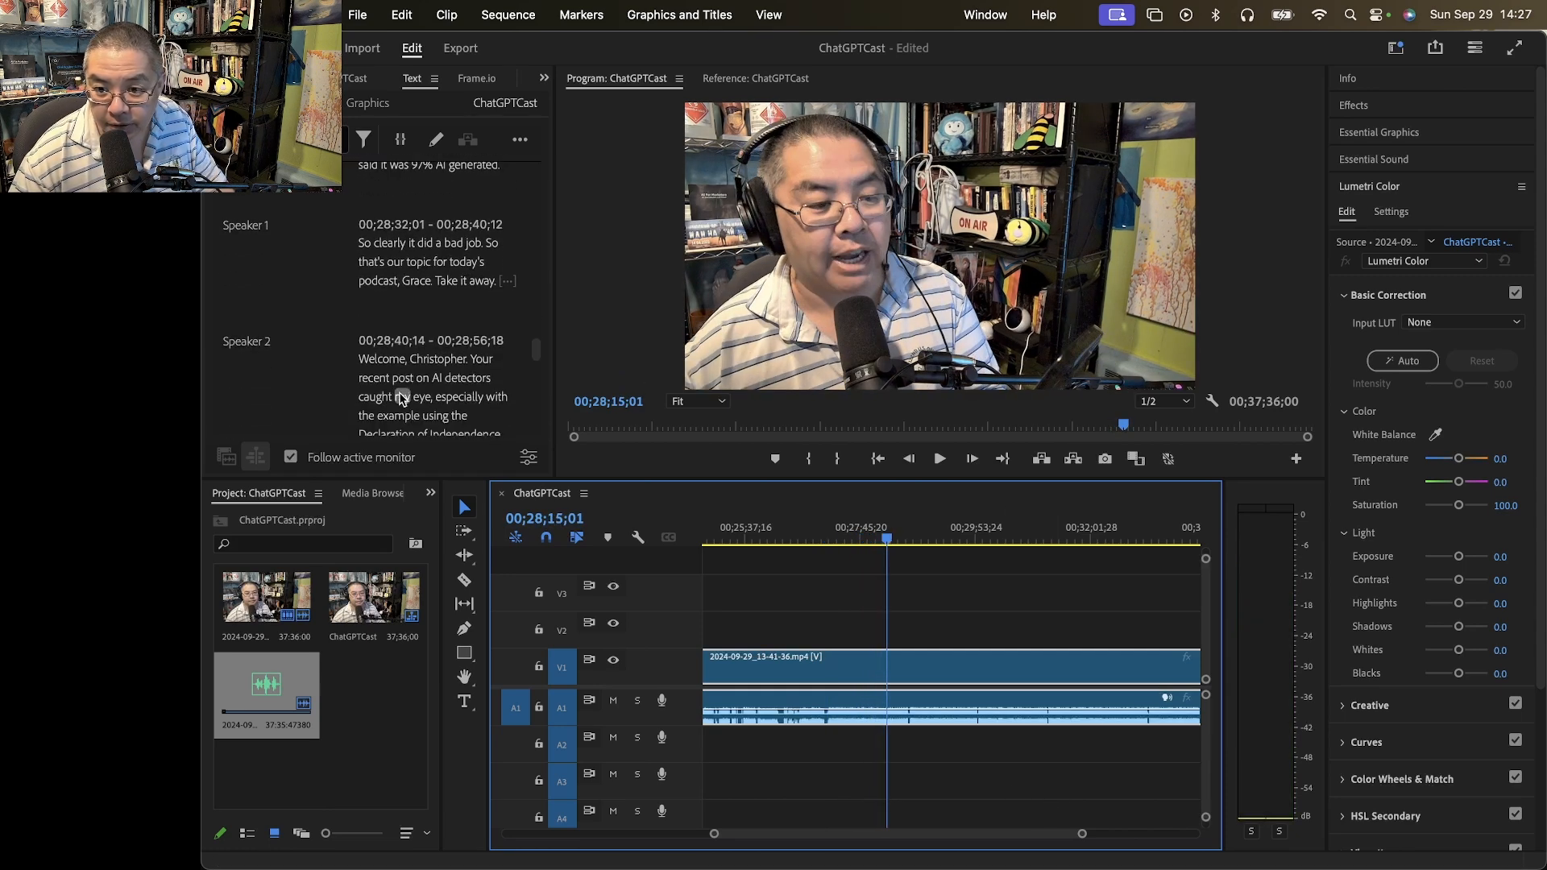
click(357, 358)
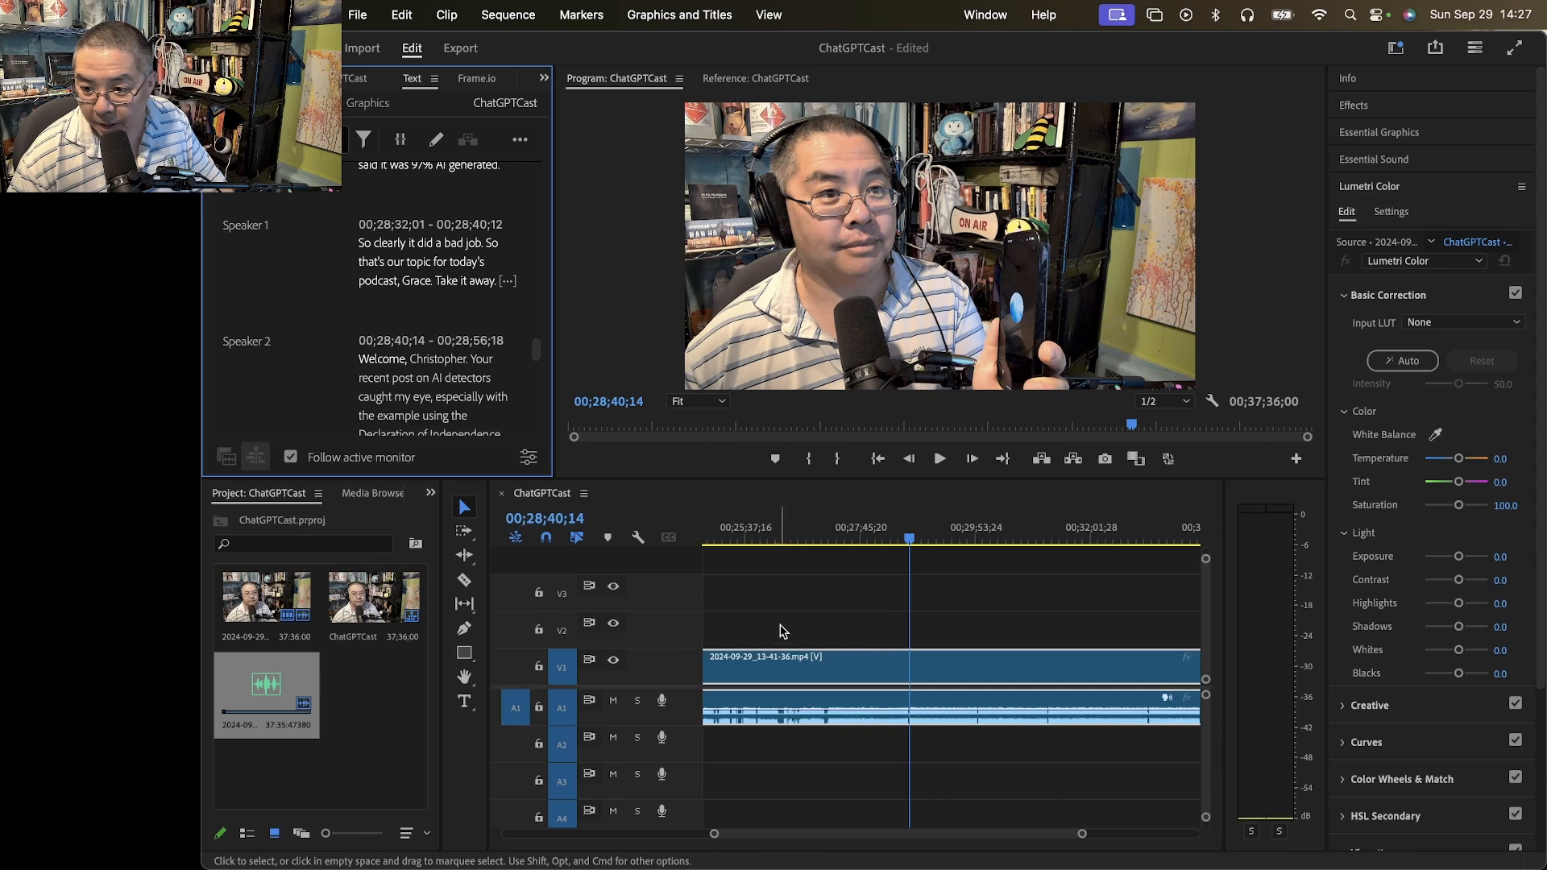
Split the video and audio clip at 00;28;40;10, just before the podcast host's welcome
click(983, 588)
key(=)
key(=)
key(=)
key(=)
key(=)
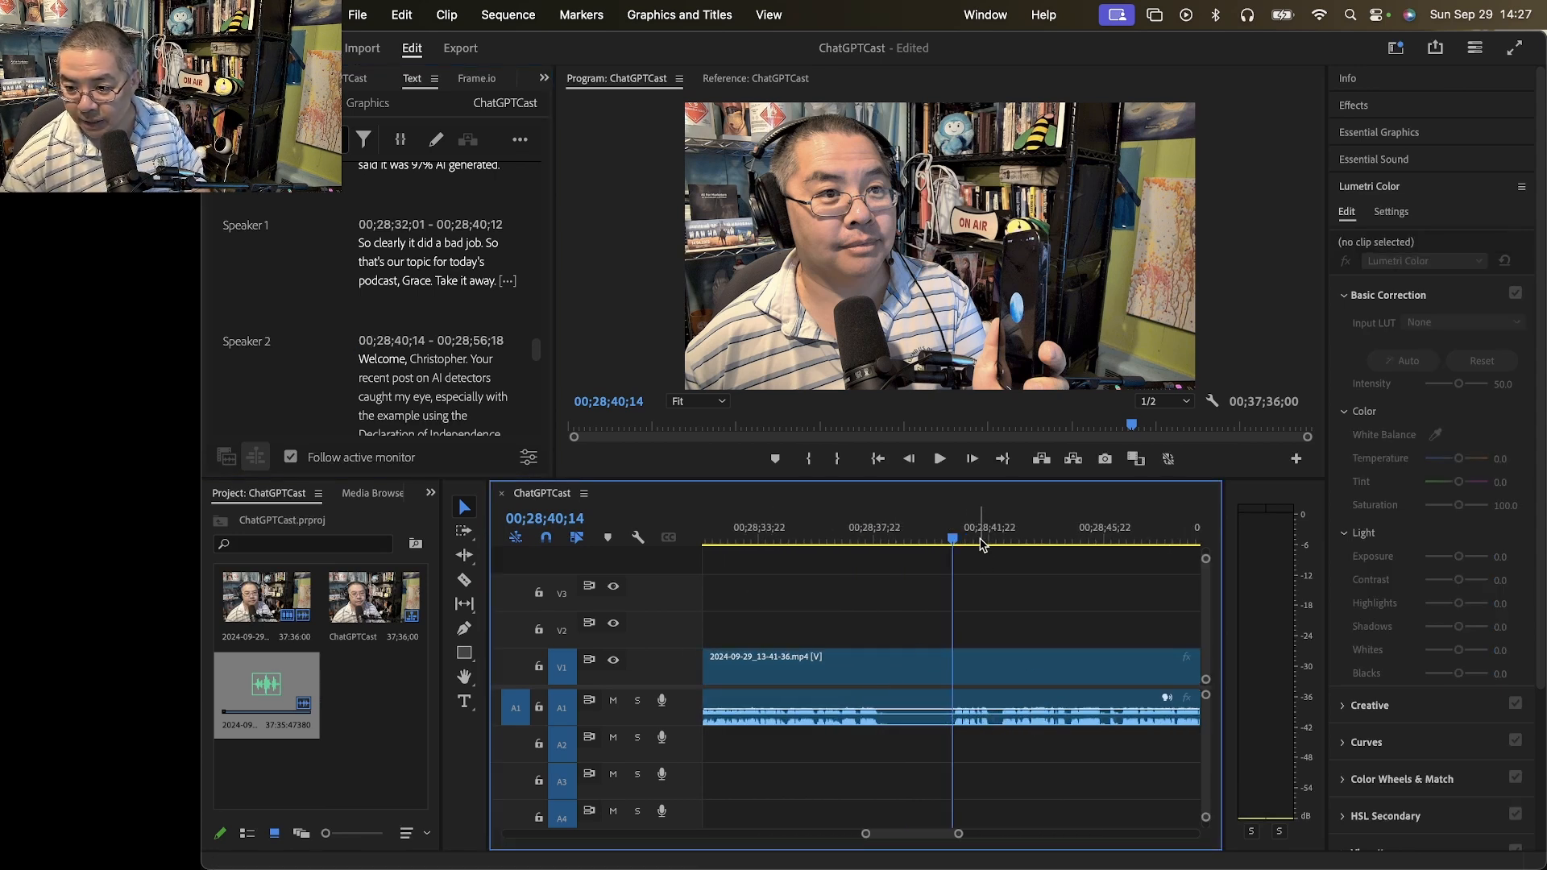
drag(953, 538, 948, 539)
key(c)
click(952, 714)
Ripple-delete the clip segment before the cut so the sequence starts with the host's welcome
key(v)
click(831, 675)
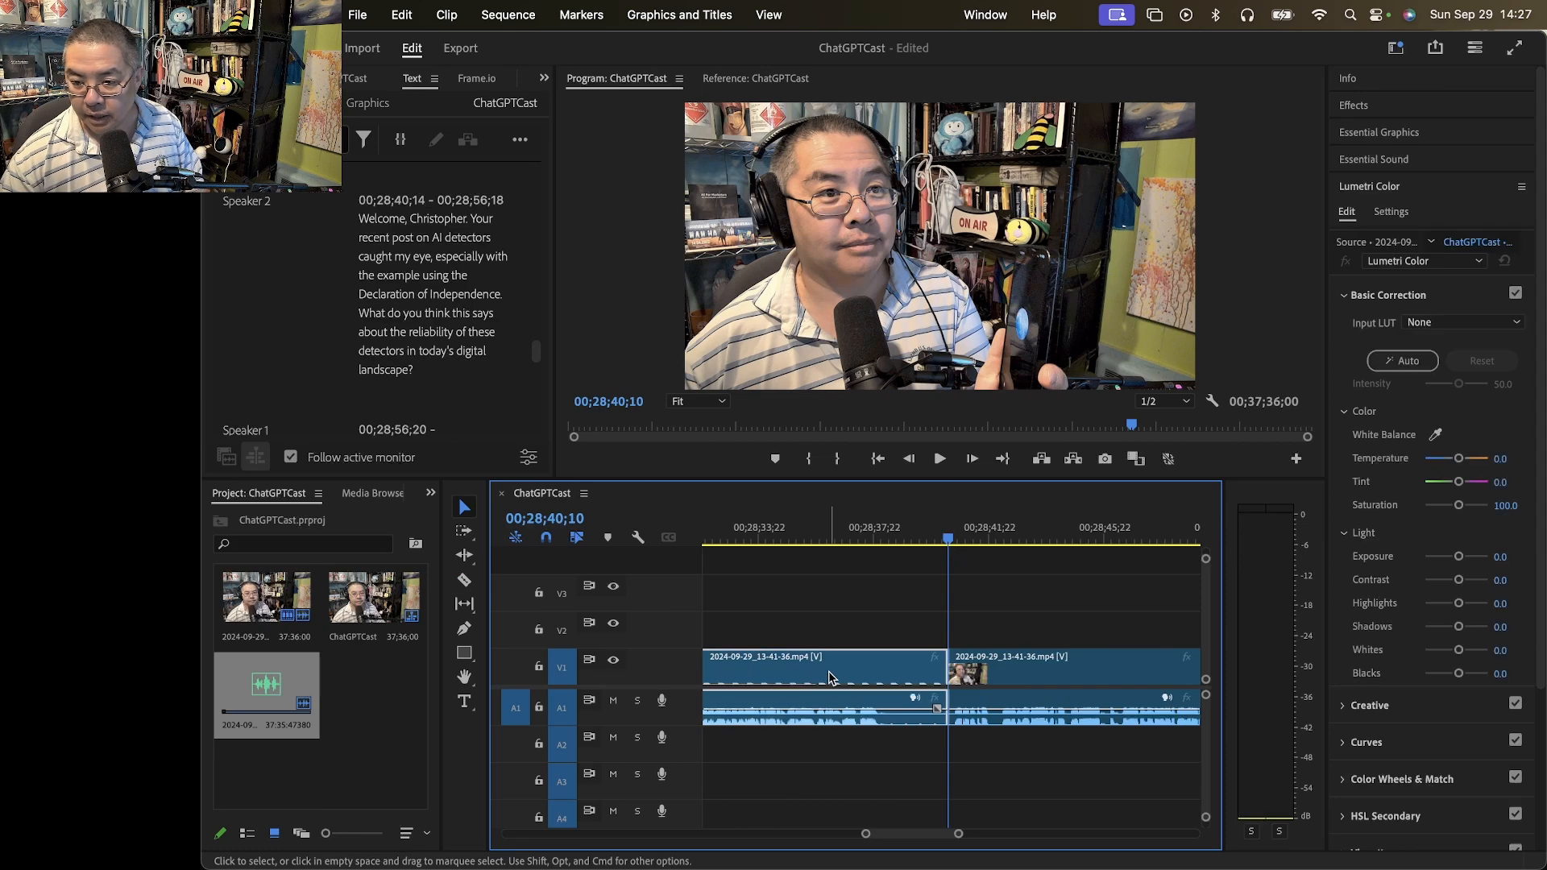
key(shift+Delete)
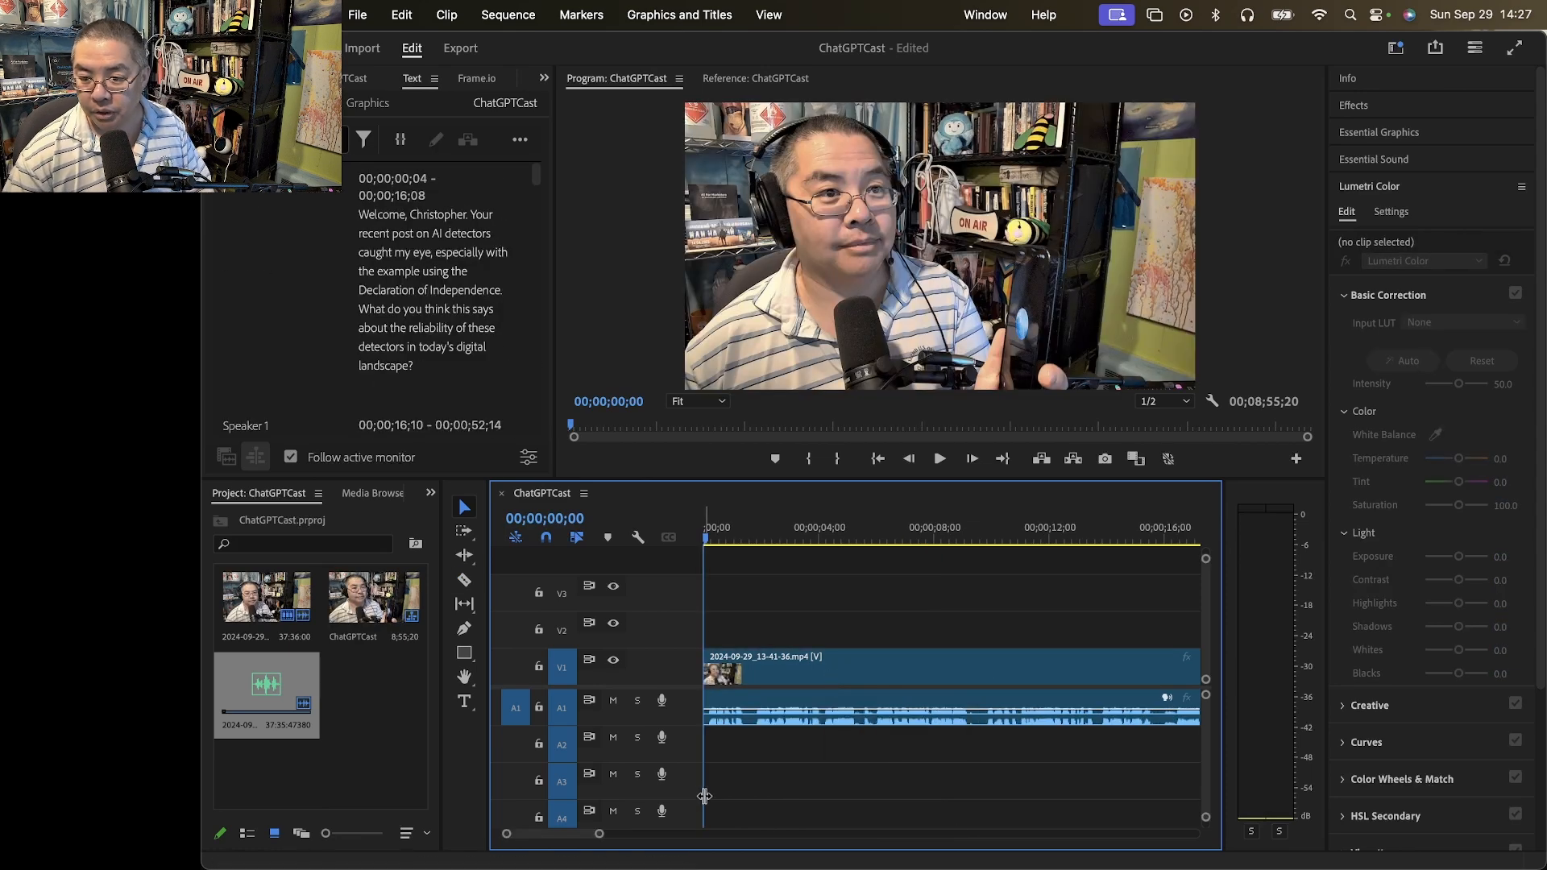
Examine the end of the remaining clip in the timeline
drag(550, 834, 658, 836)
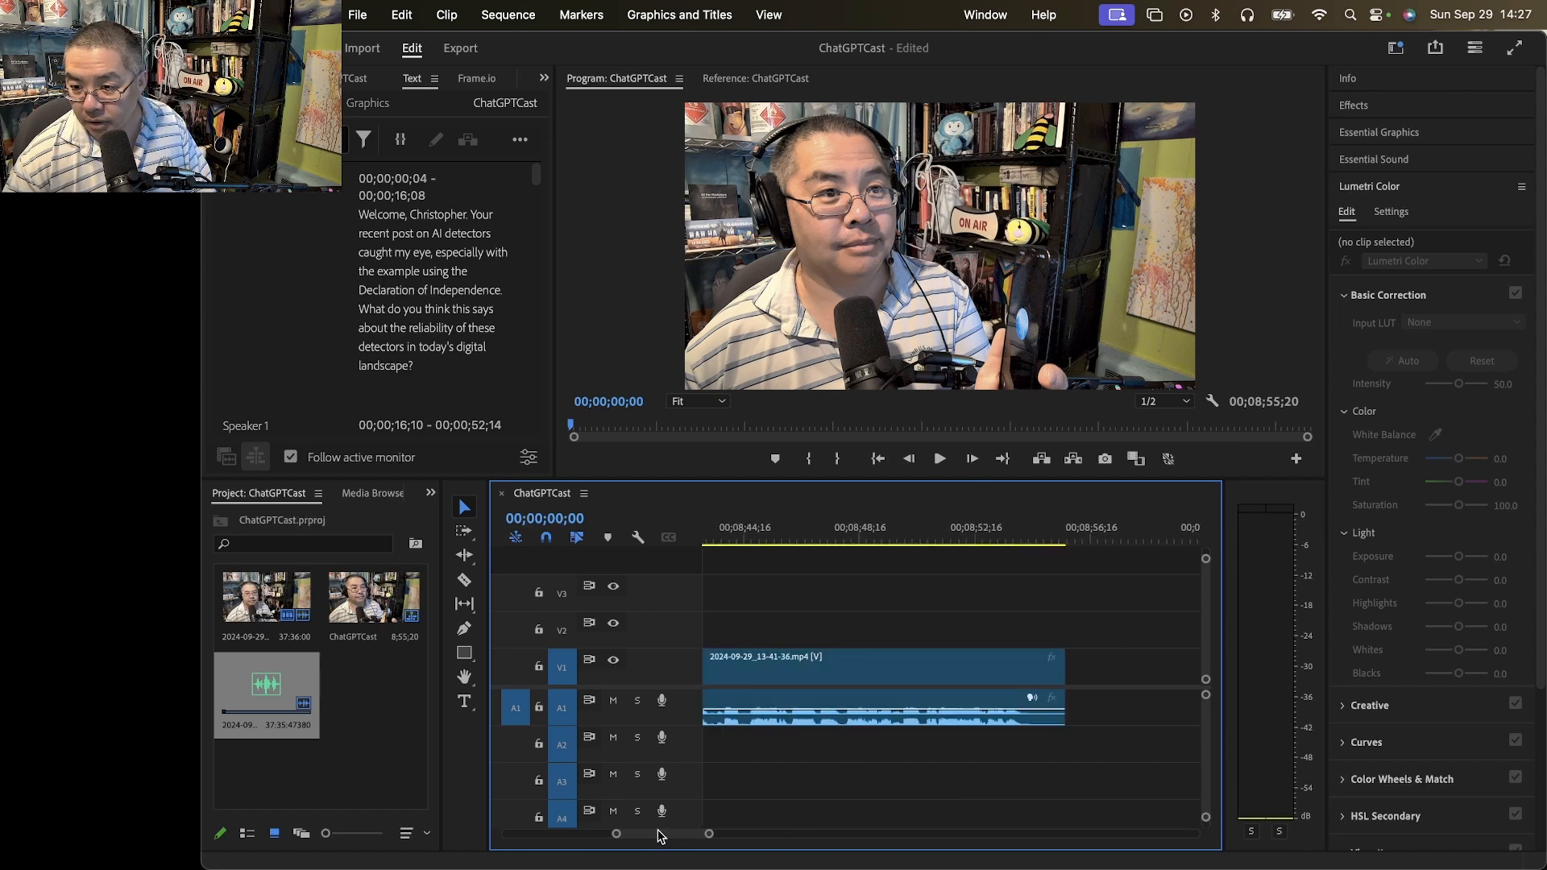